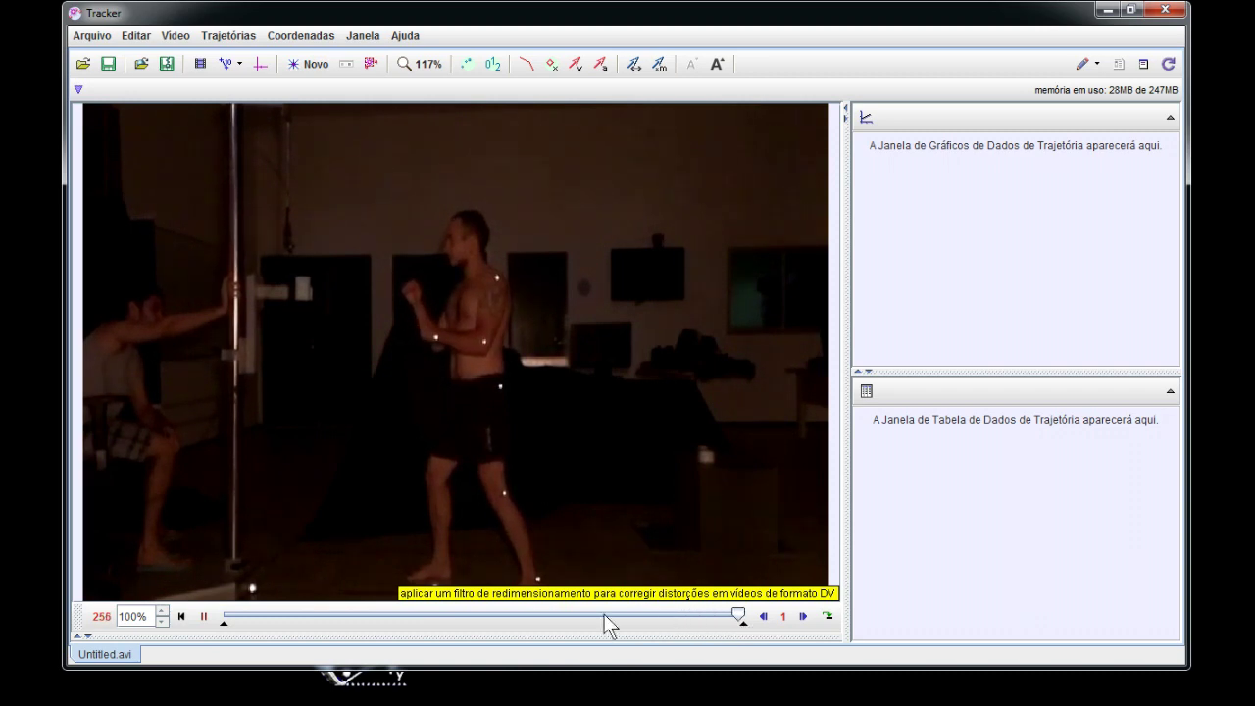
# Step: Rewind the video, preview it up to frame 44, and open the clip settings clear of the toolbar
pyautogui.click(182, 616)
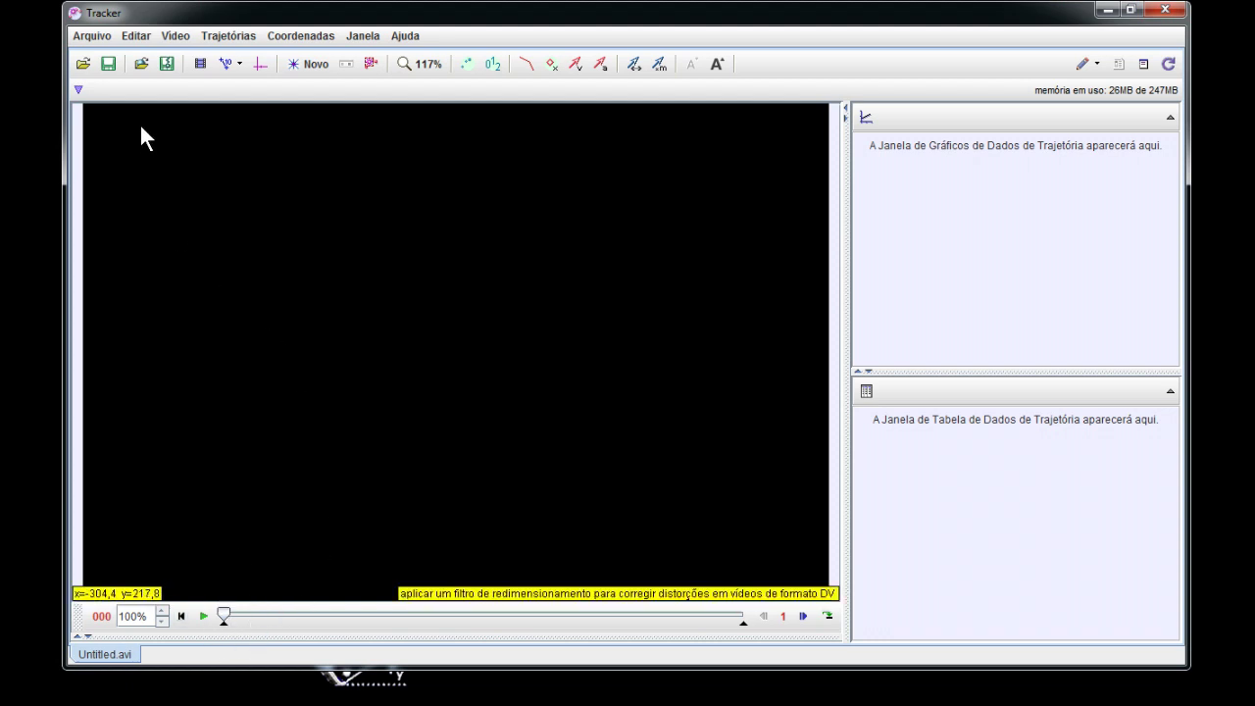
pyautogui.moveTo(223, 616); pyautogui.dragTo(312, 613)
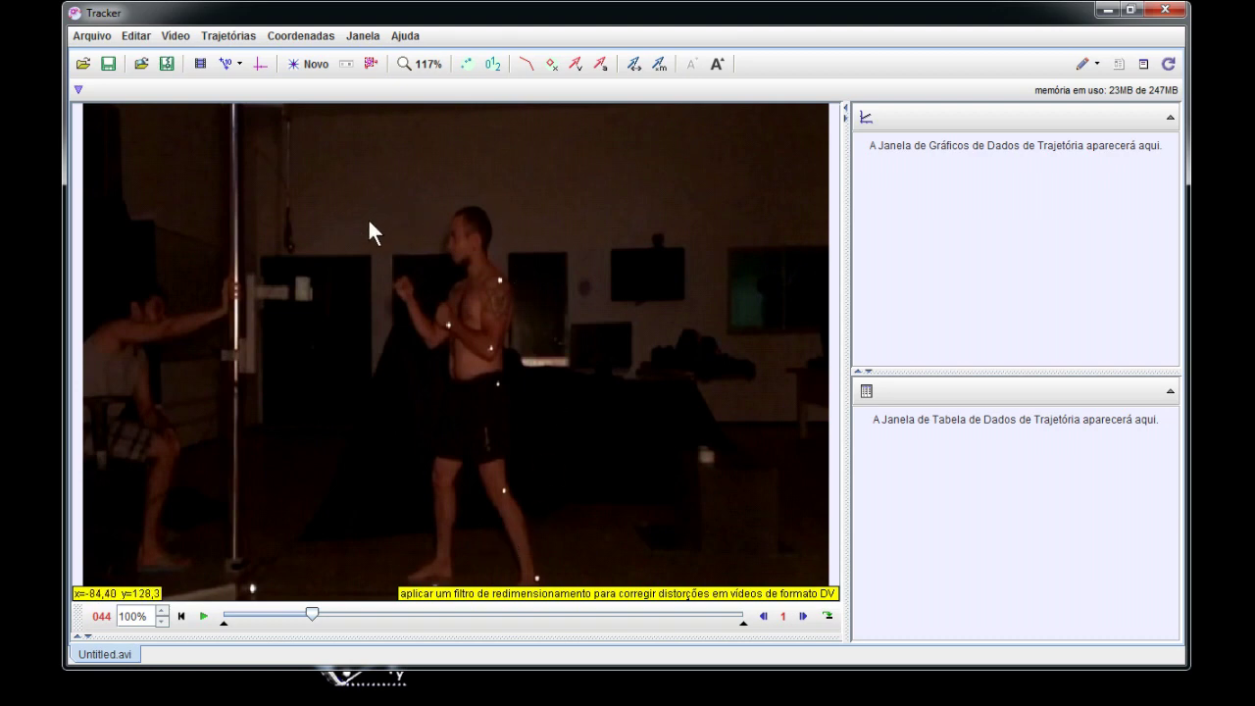
pyautogui.click(200, 68)
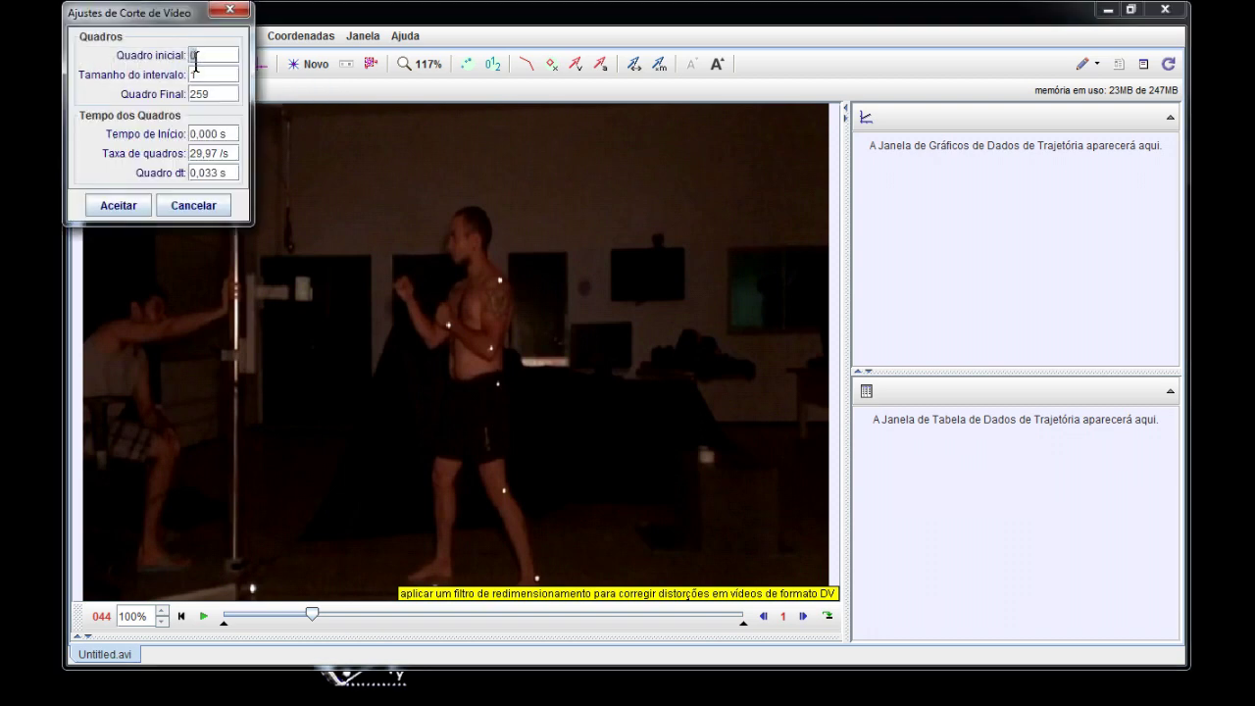
pyautogui.moveTo(175, 18); pyautogui.dragTo(265, 258)
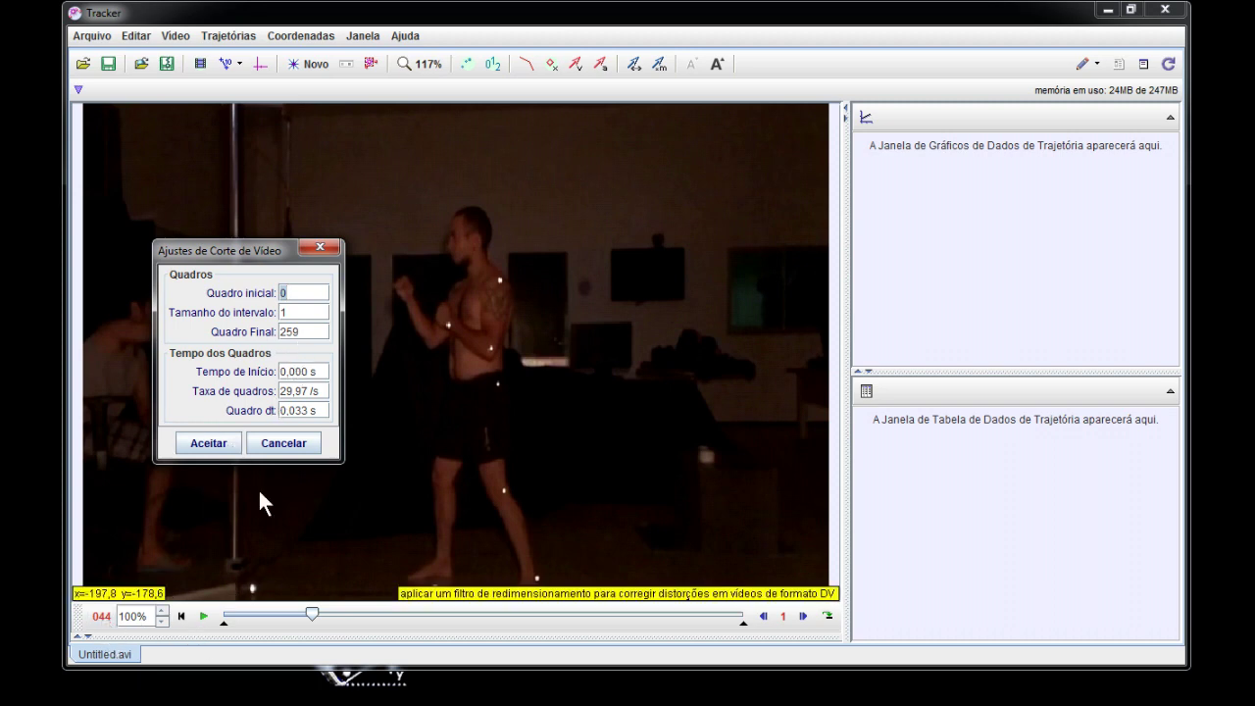
# Step: Examine the footage from end to start and up to frame 85 to find where the punch begins
pyautogui.moveTo(313, 619); pyautogui.dragTo(745, 624)
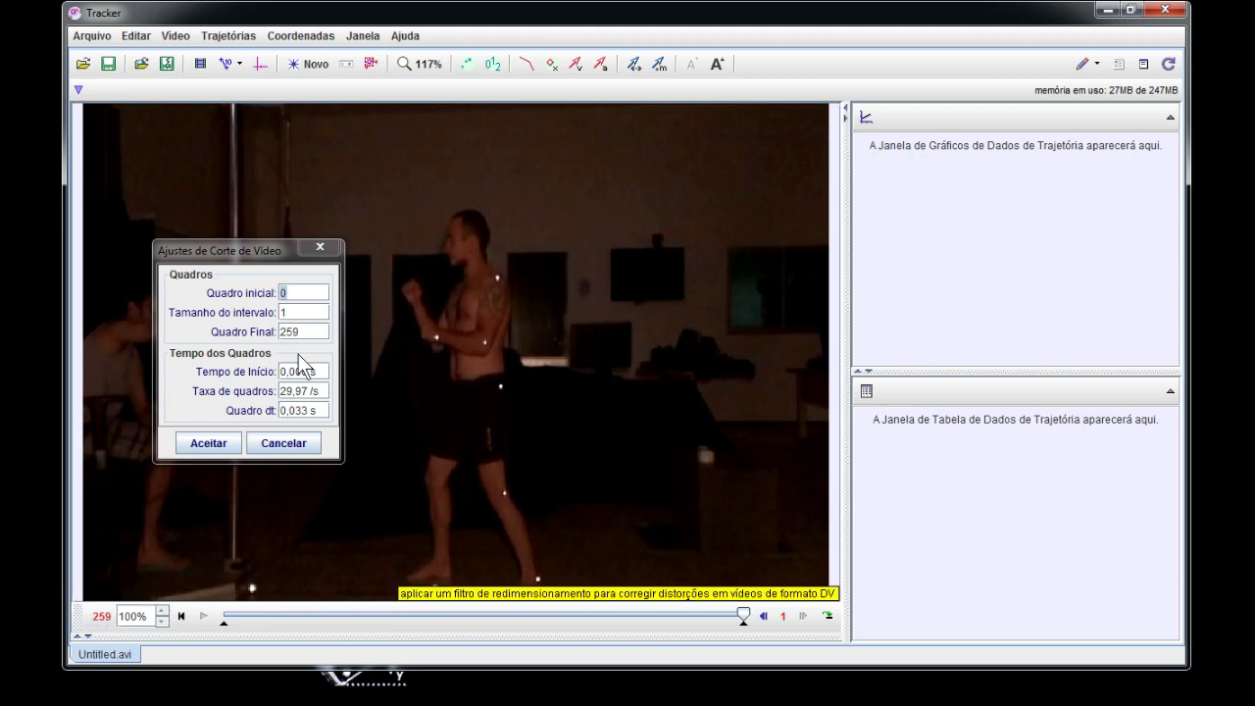
pyautogui.moveTo(745, 623); pyautogui.dragTo(609, 617)
pyautogui.moveTo(251, 245); pyautogui.dragTo(676, 213)
pyautogui.moveTo(611, 616); pyautogui.dragTo(245, 605)
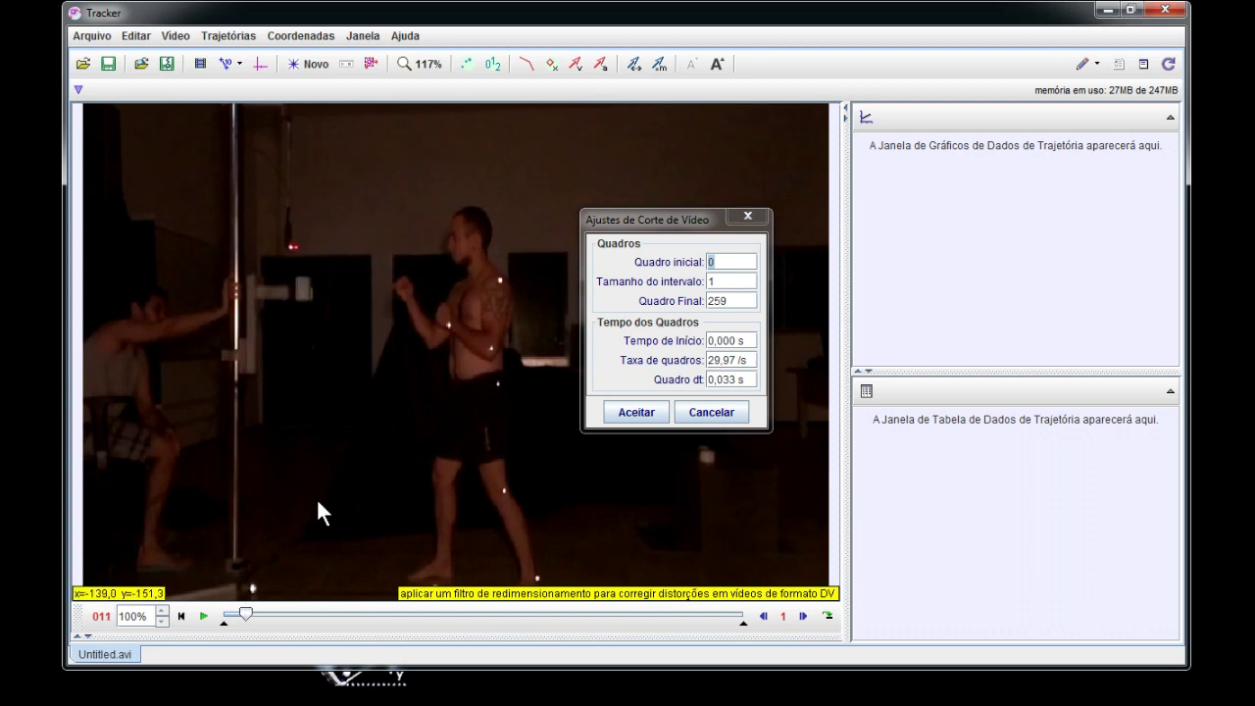
pyautogui.moveTo(250, 614); pyautogui.dragTo(389, 636)
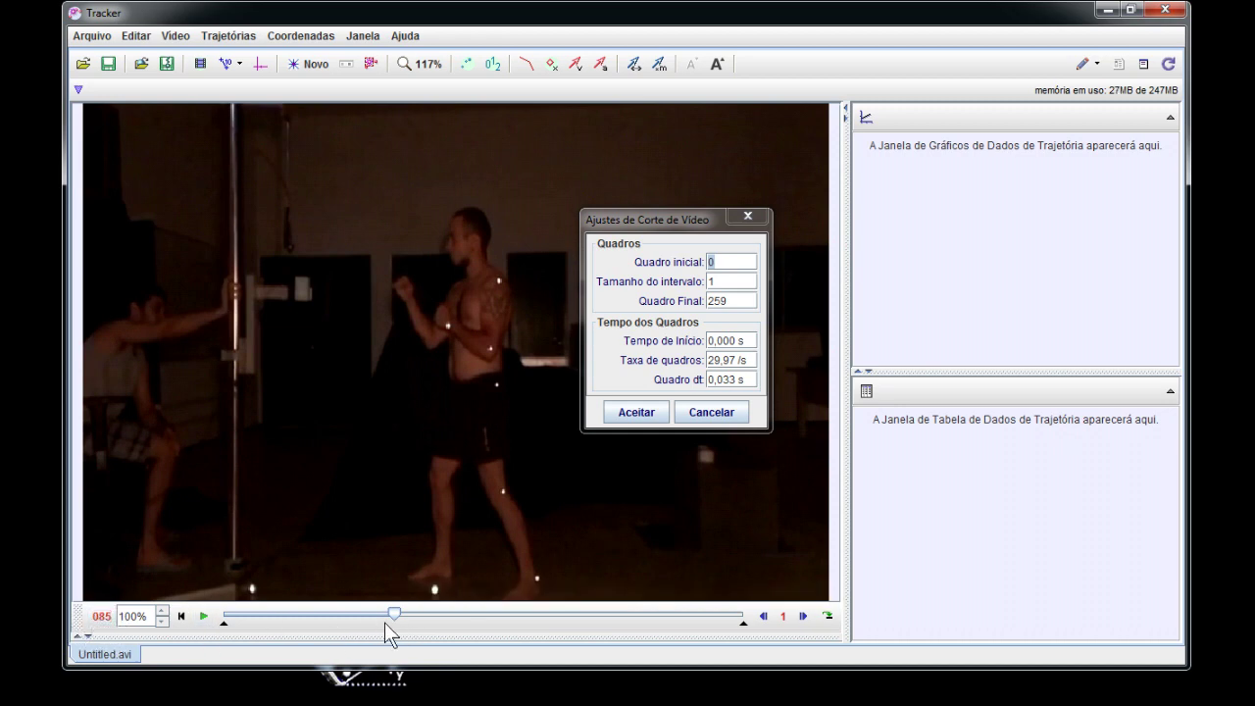
# Step: Move the clip's start marker to frame 85, and reset the start frame to 0
pyautogui.moveTo(225, 632)
pyautogui.mouseDown()
pyautogui.moveTo(382, 636)
pyautogui.moveTo(398, 624)
pyautogui.mouseUp()
pyautogui.click(726, 264)
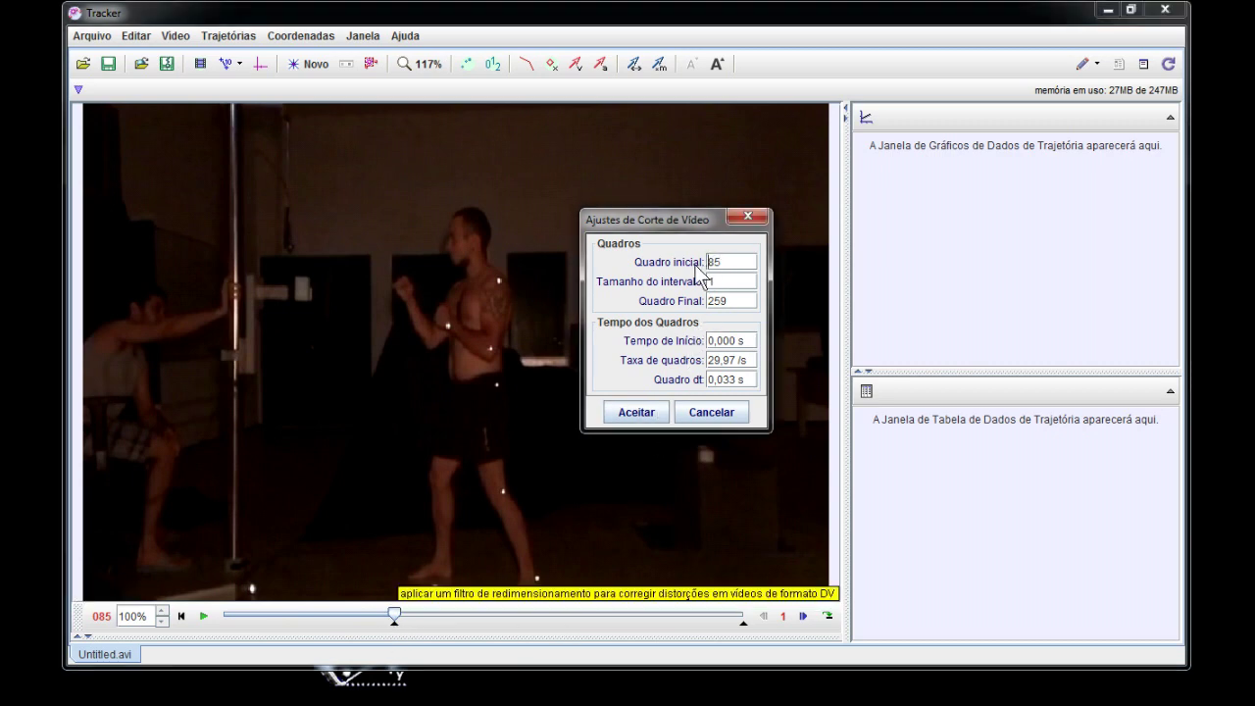
pyautogui.press('Delete')
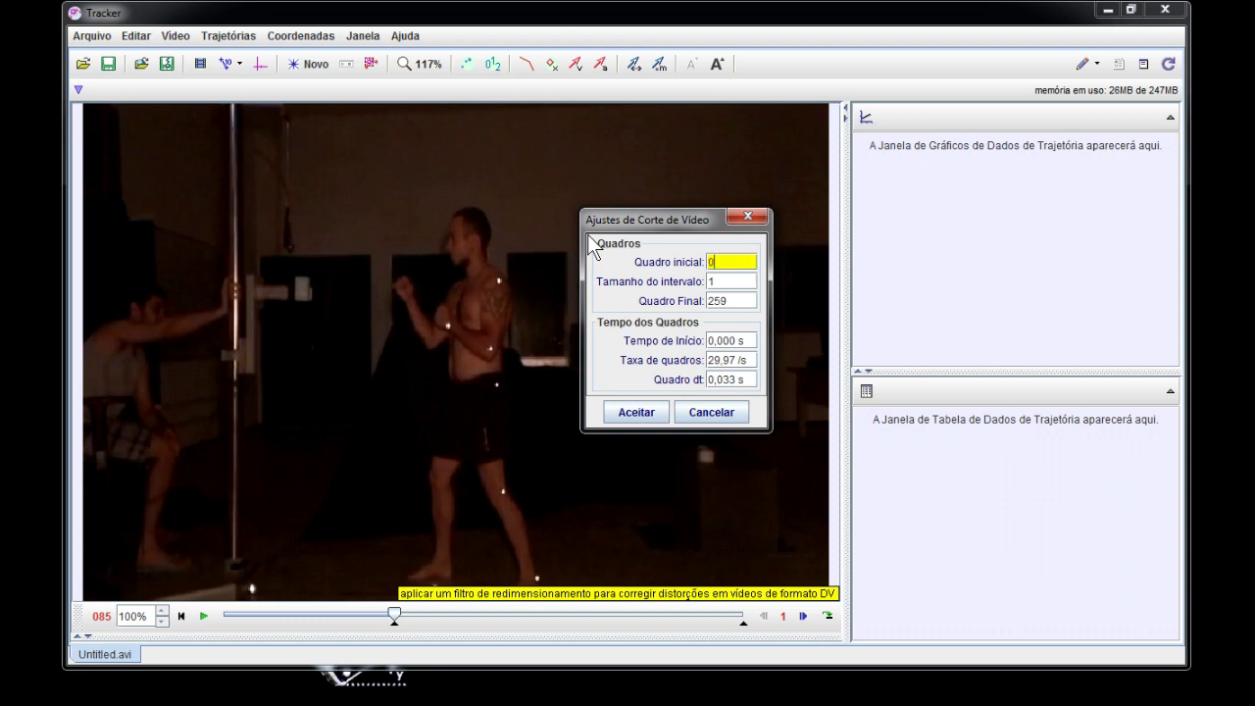
pyautogui.press('Return')
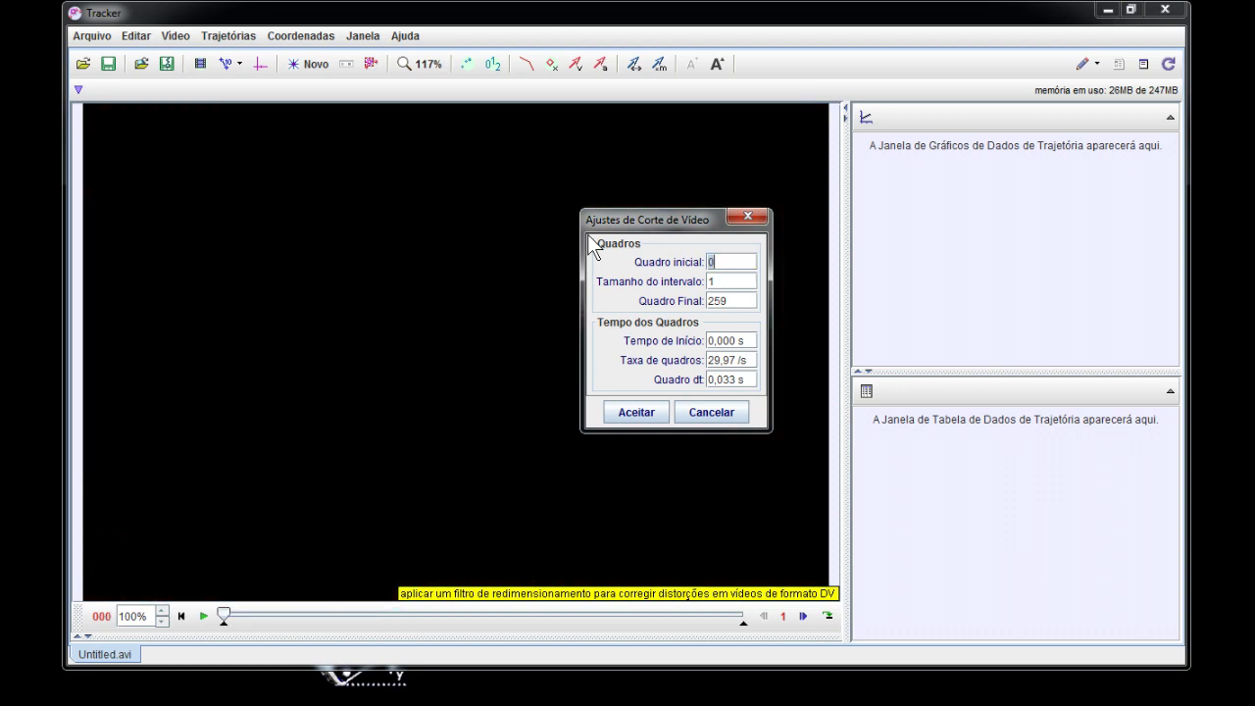
# Step: Set the clip's start frame to 85 in the clip settings
pyautogui.click(710, 262)
pyautogui.write('85')
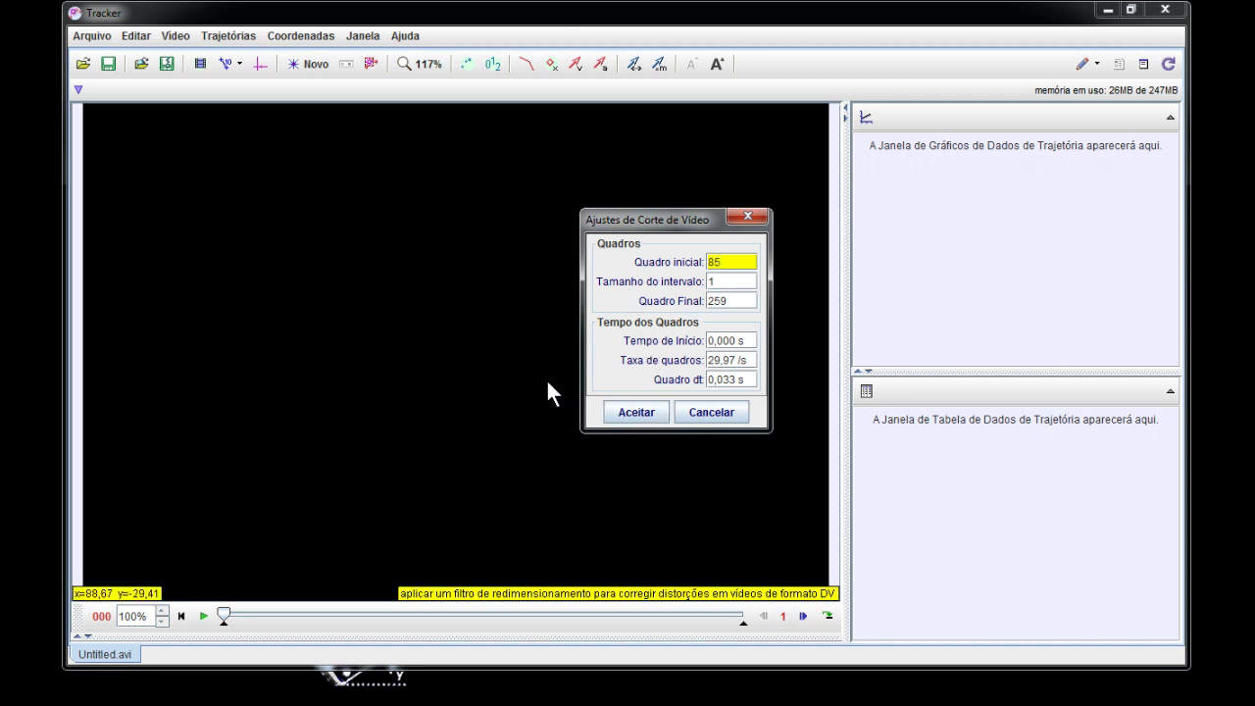
pyautogui.press('Return')
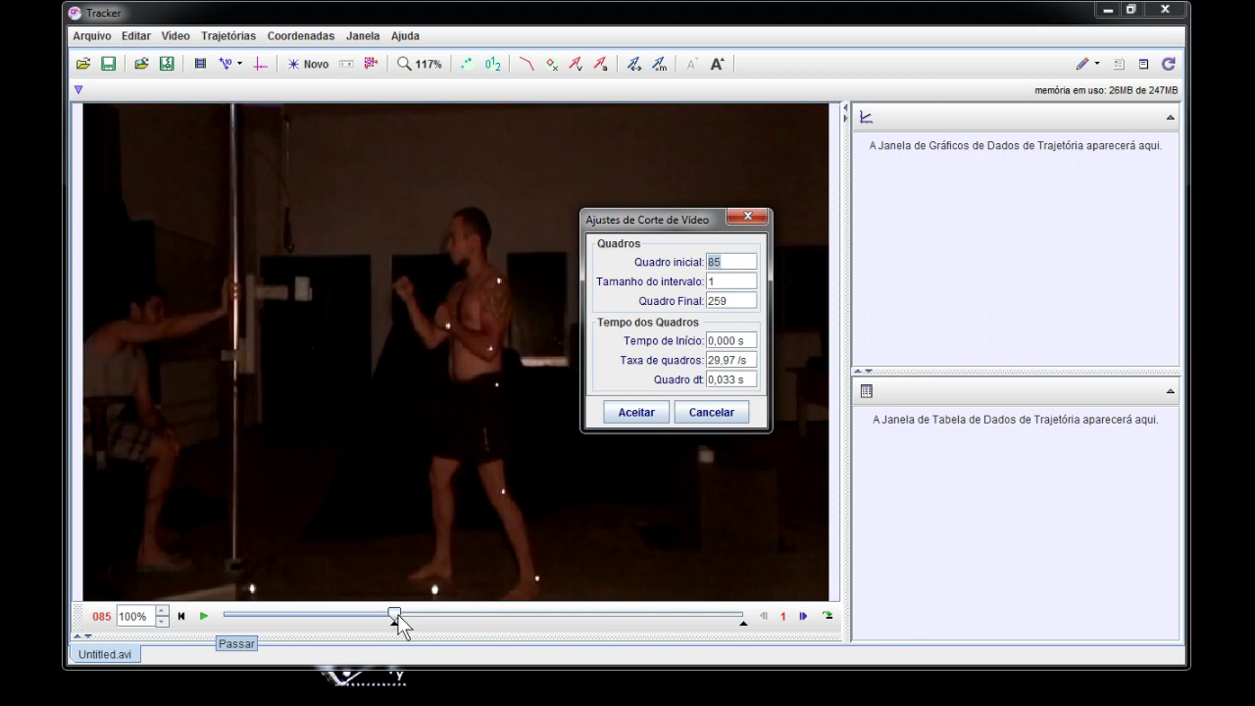
# Step: Find the extended-arm moment at frame 150 and set the clip's end frame to 150
pyautogui.moveTo(396, 614); pyautogui.dragTo(527, 614)
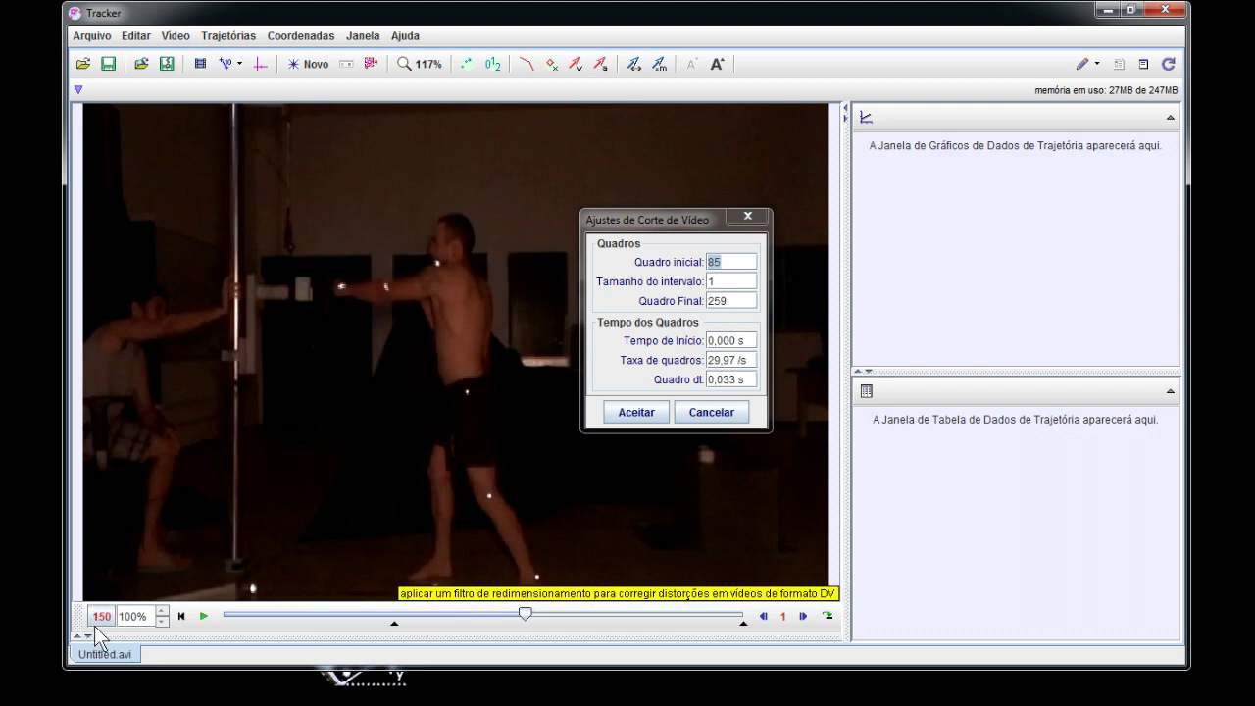
pyautogui.click(731, 300)
pyautogui.press('BackSpace')
pyautogui.press('BackSpace')
pyautogui.press('BackSpace')
pyautogui.write('150')
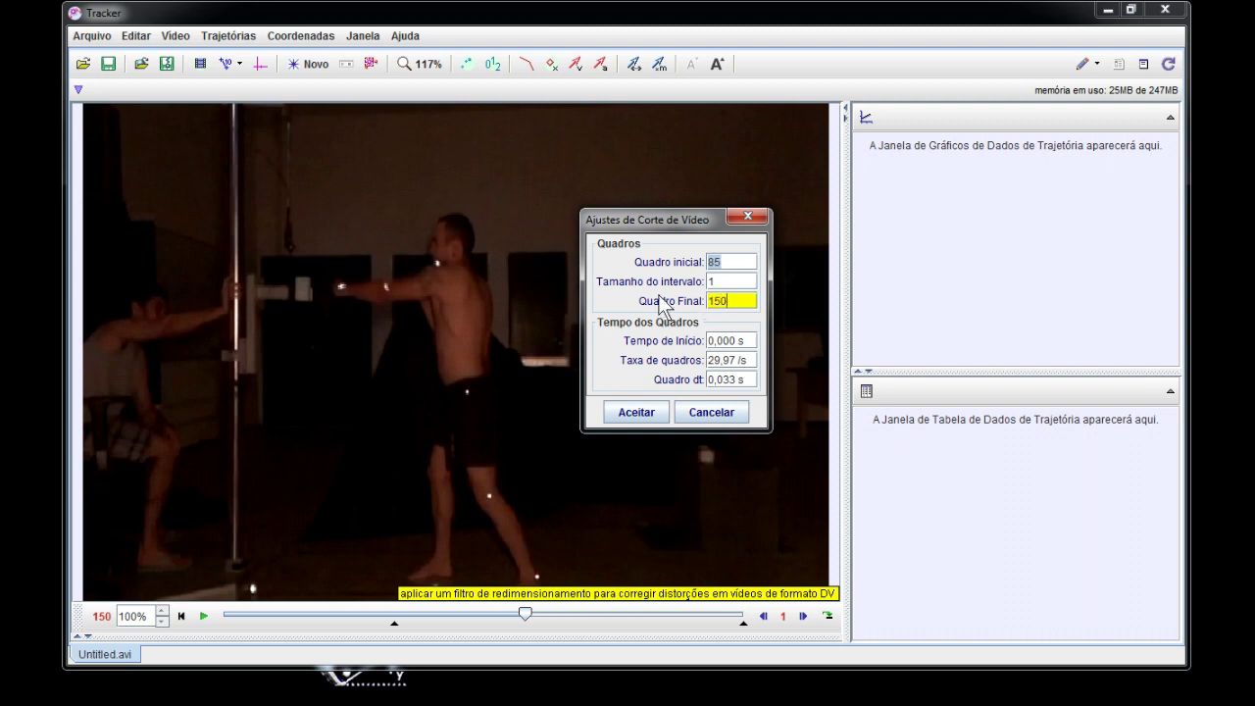
pyautogui.press('Return')
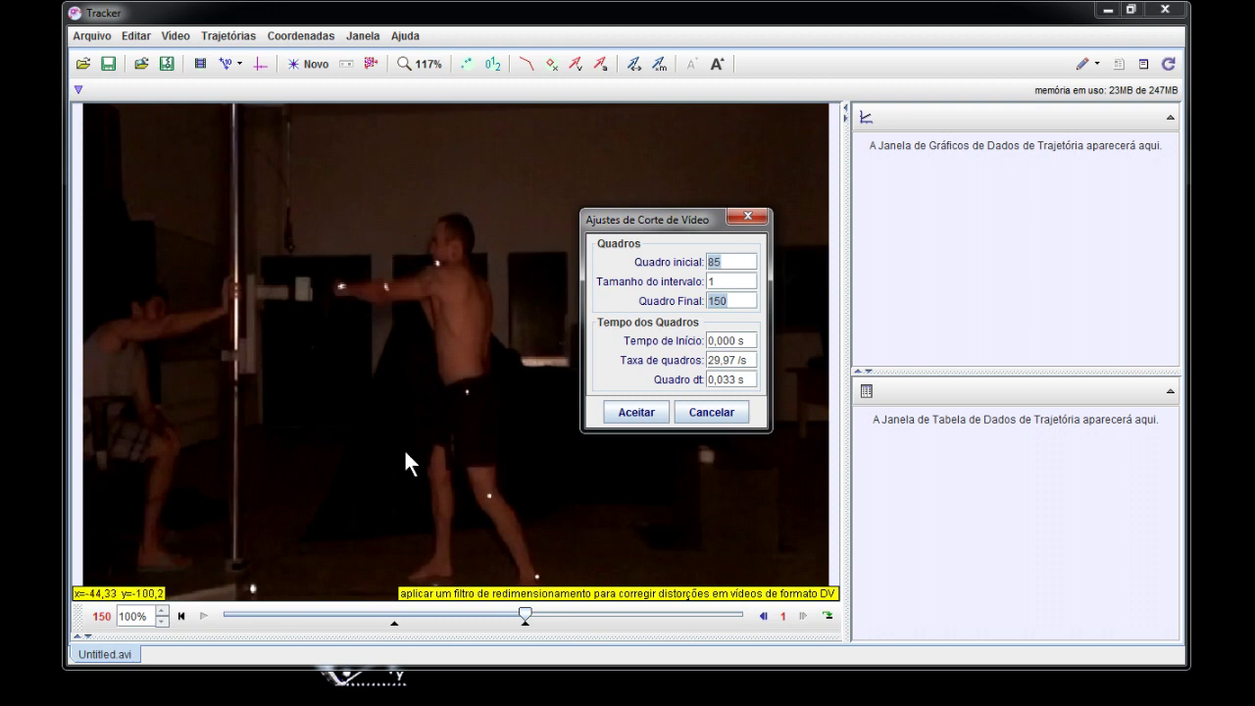
# Step: Set the clip's frame rate to 239,76 /s and accept the clip settings
pyautogui.tripleClick(721, 360)
pyautogui.click(720, 360)
pyautogui.write('3')
pyautogui.click(736, 360)
pyautogui.press('BackSpace')
pyautogui.write('6')
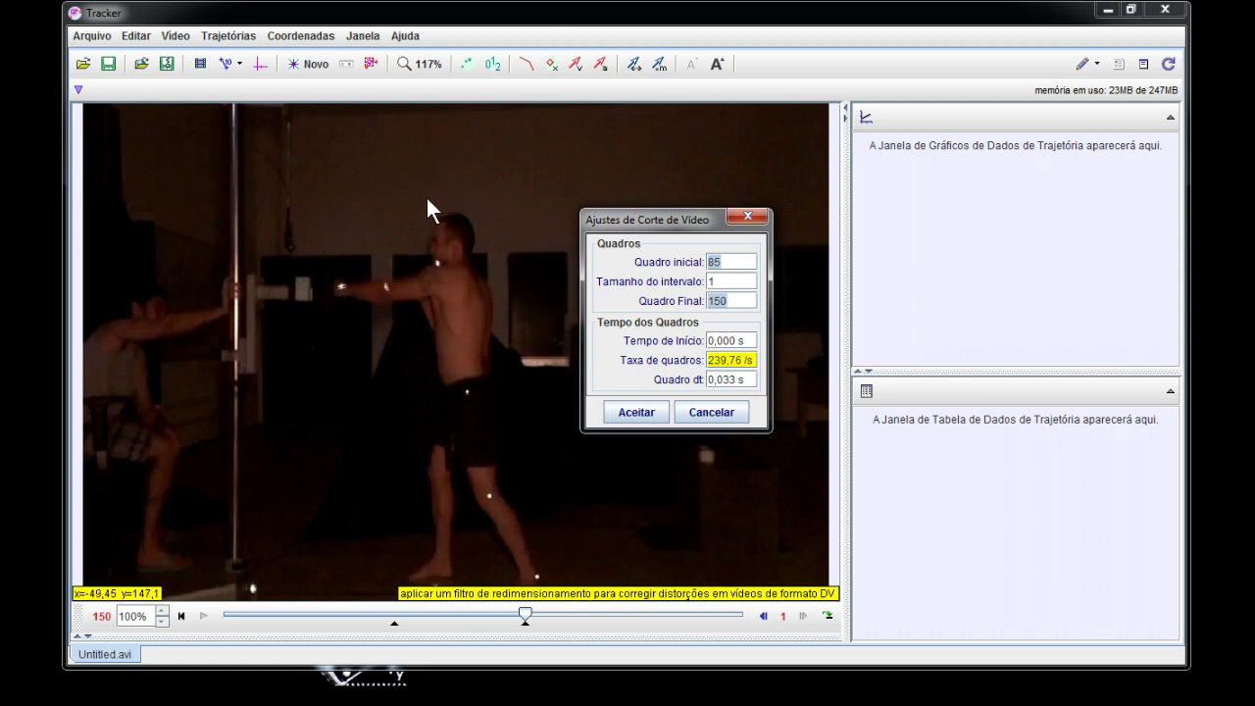
pyautogui.press('Return')
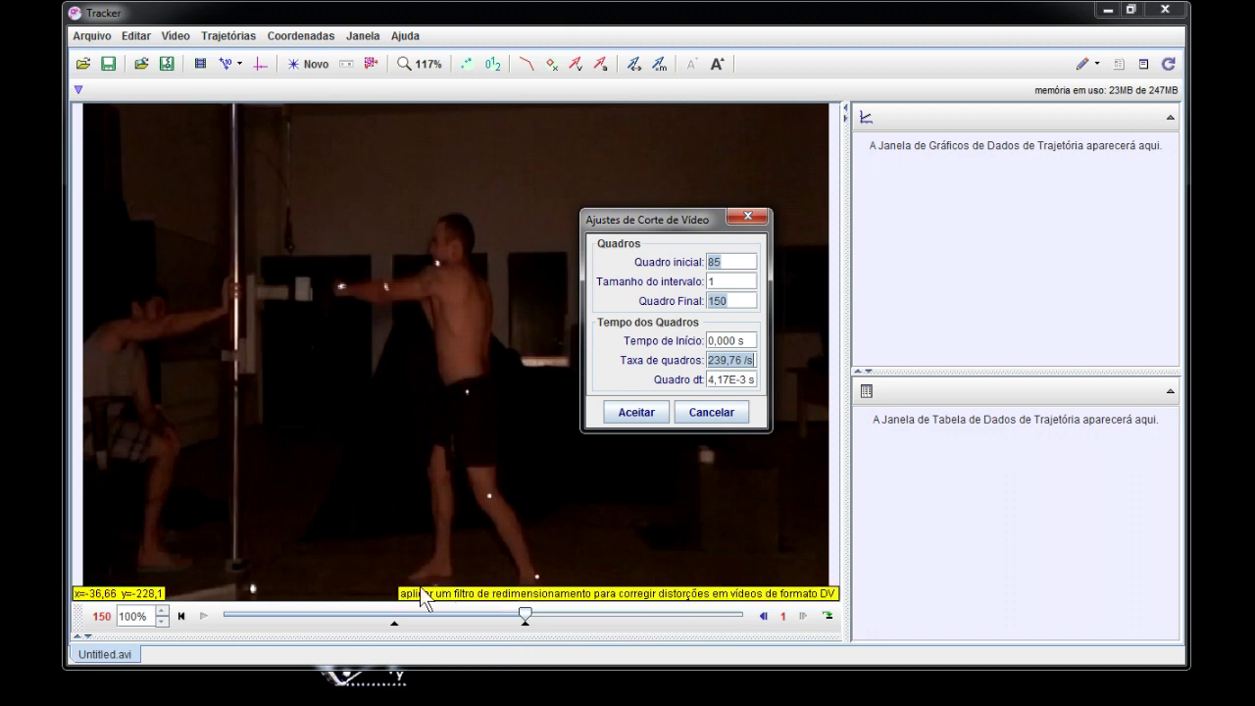
pyautogui.click(633, 413)
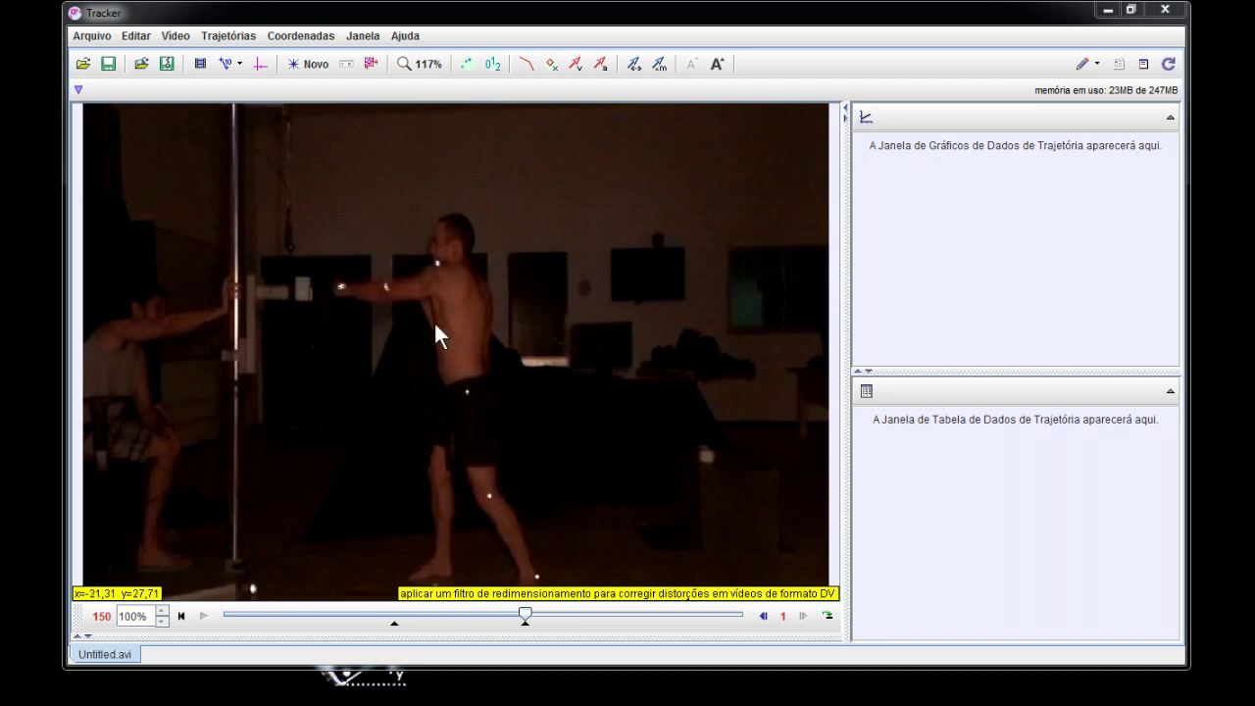
# Step: Examine the striker's torso and the whole picture at frame 150 at different magnifications
pyautogui.scroll(6, 435, 325)
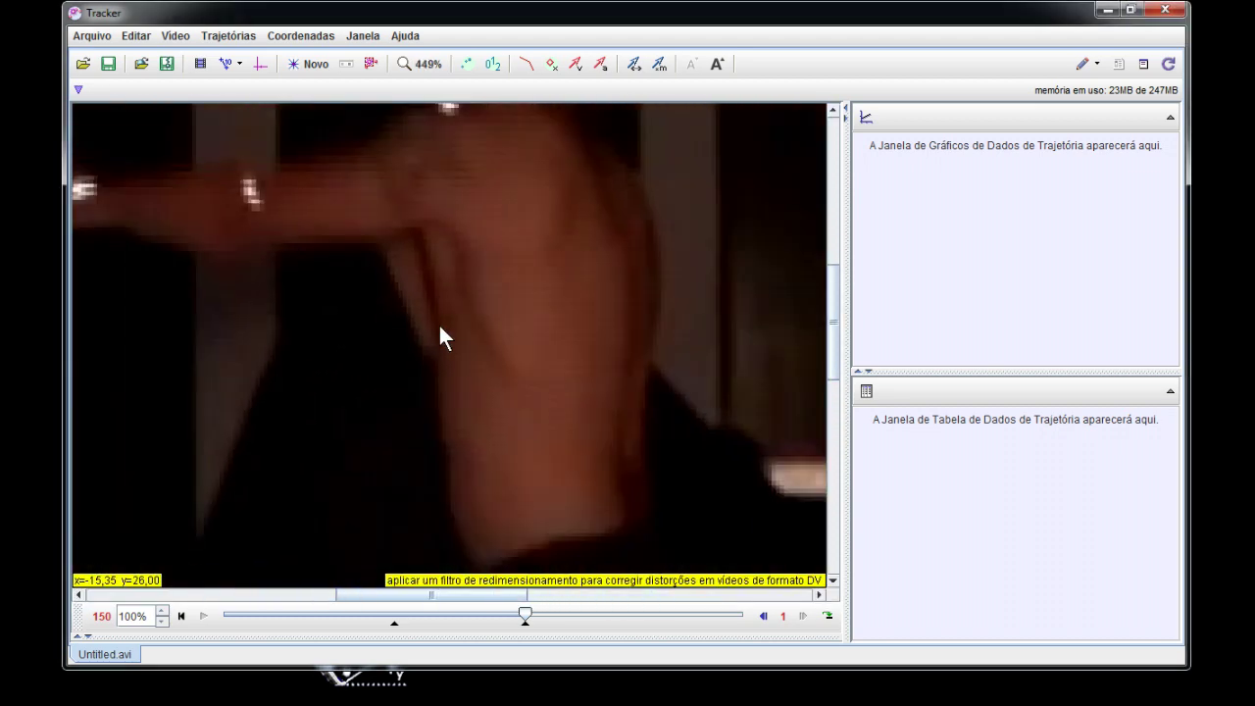
pyautogui.scroll(-8, 440, 329)
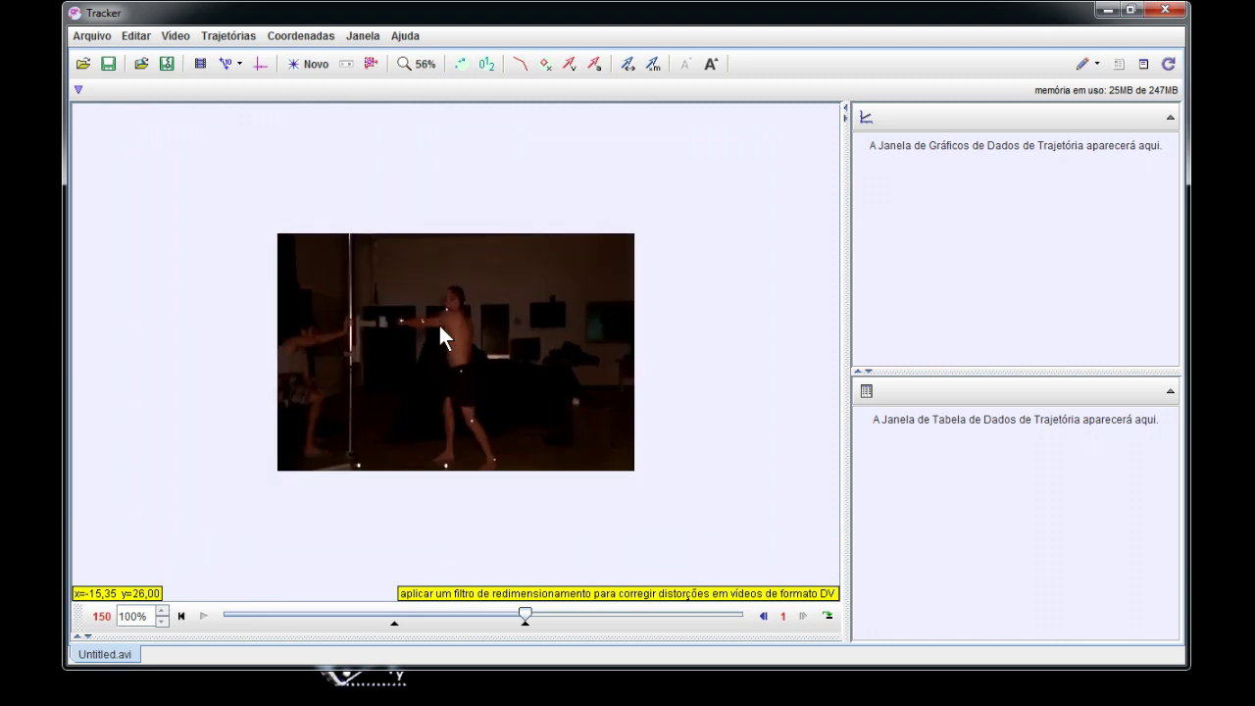
pyautogui.scroll(4, 439, 329)
pyautogui.scroll(-3, 439, 329)
pyautogui.scroll(2, 439, 329)
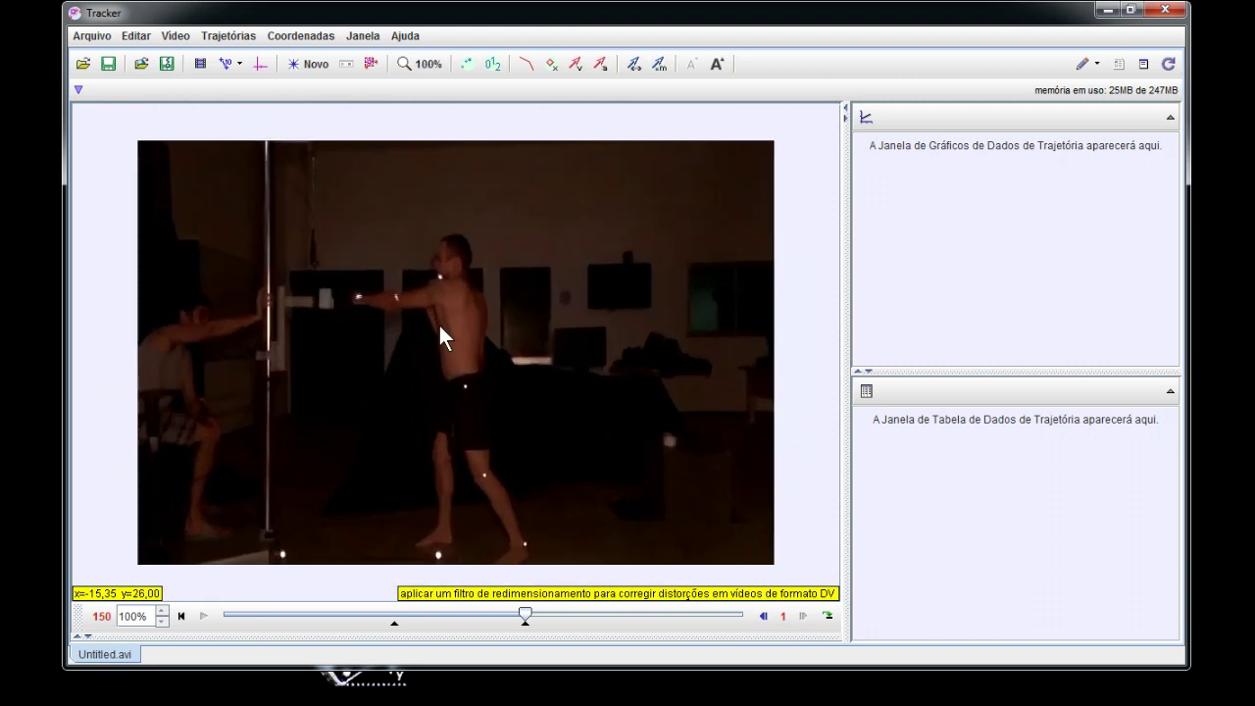
pyautogui.scroll(1, 440, 328)
pyautogui.scroll(-3, 441, 328)
pyautogui.scroll(3, 441, 329)
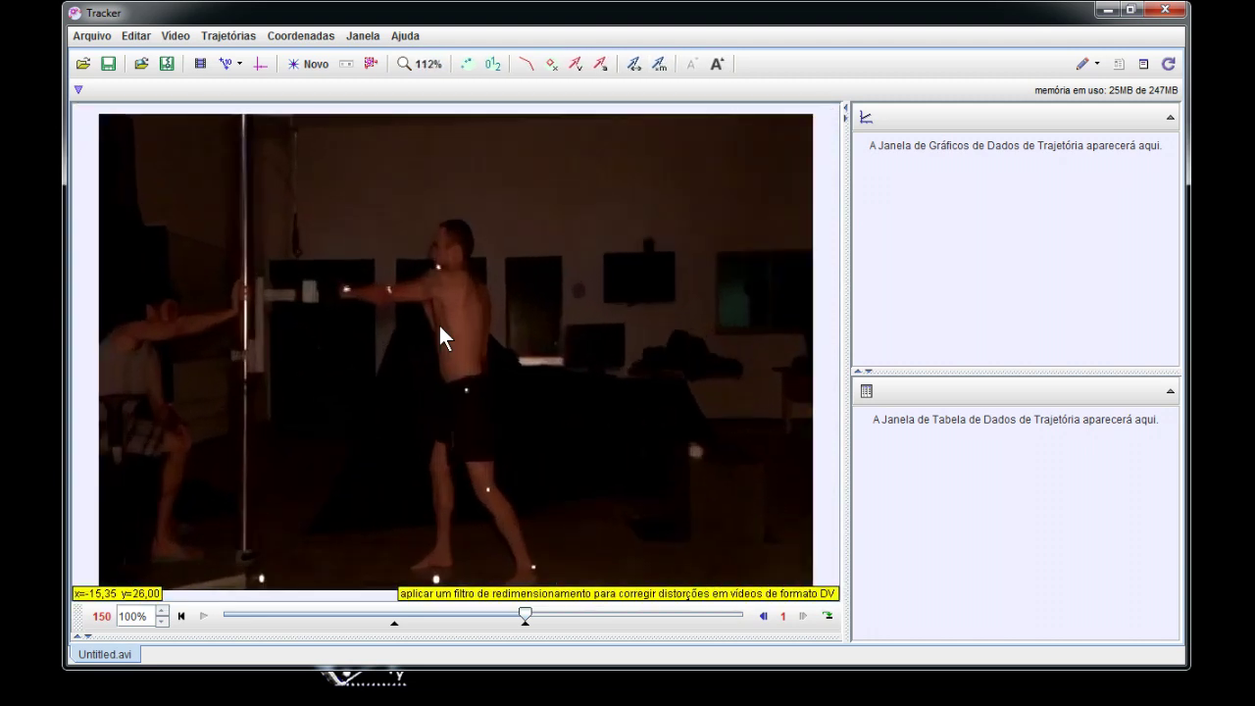
pyautogui.scroll(-3, 440, 328)
pyautogui.scroll(2, 440, 329)
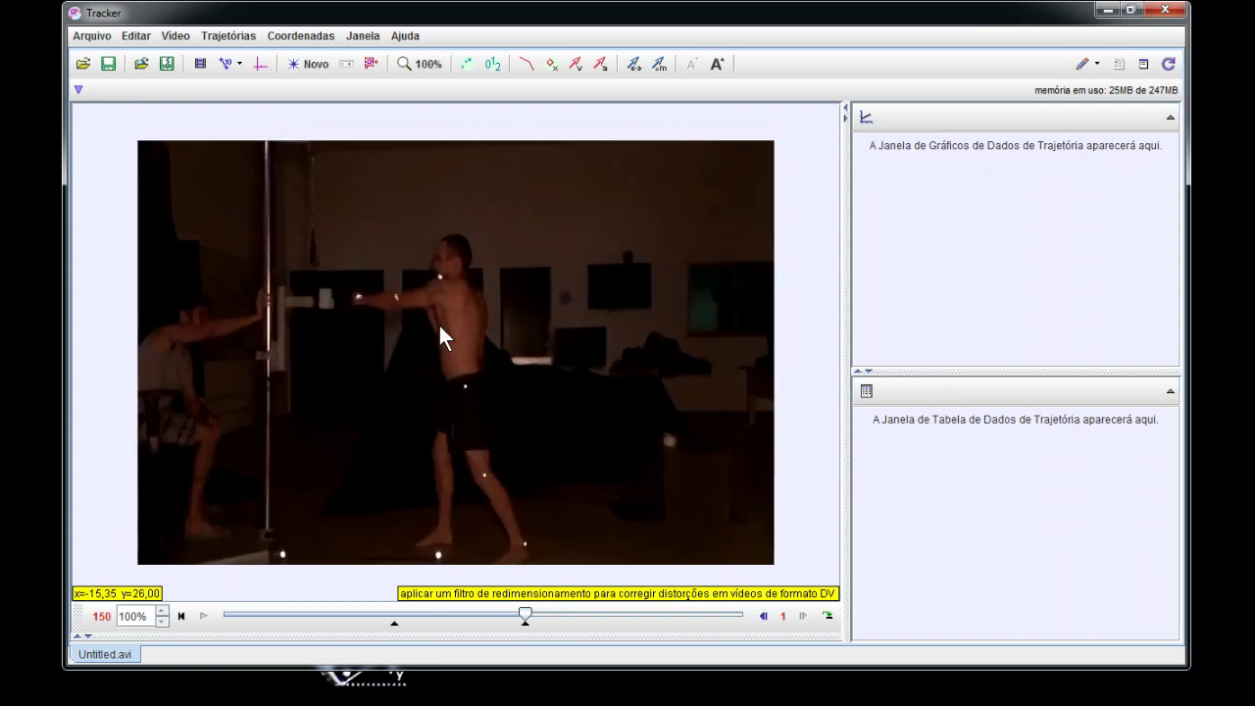
pyautogui.scroll(1, 439, 326)
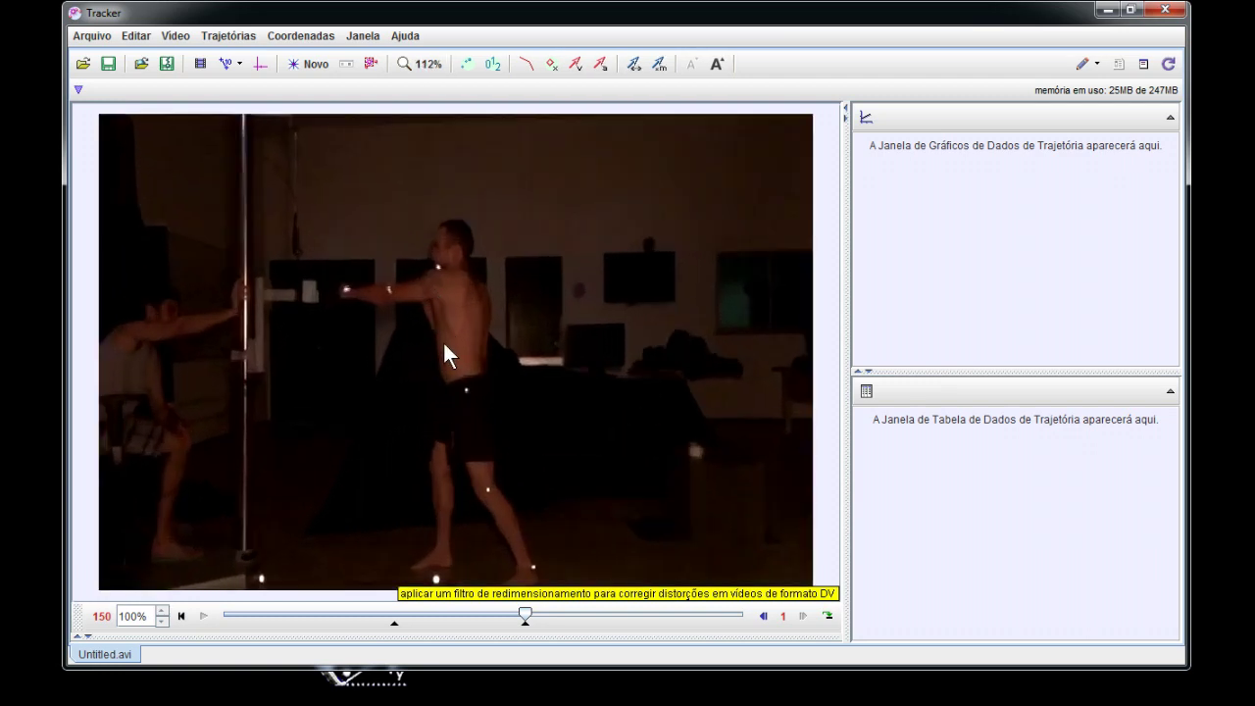
# Step: Inspect the reflective markers on the striker's shoulder and extended arm up close, and return to the whole picture
pyautogui.scroll(8, 443, 341)
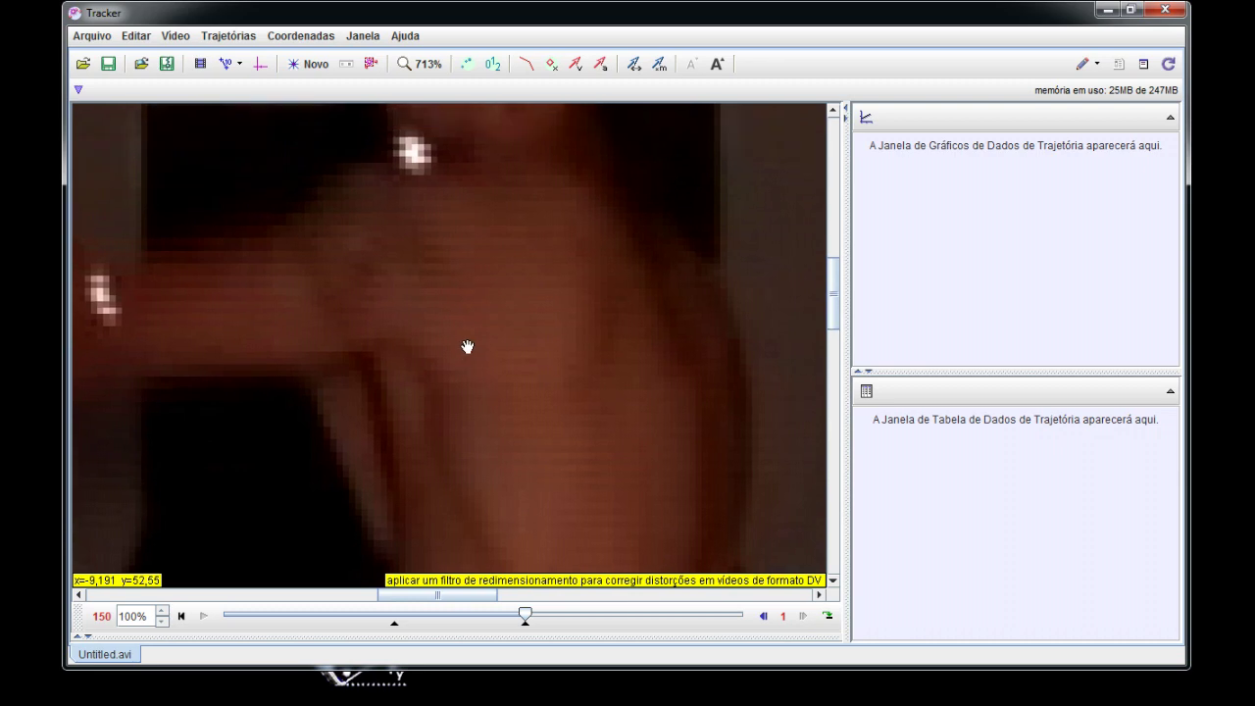
pyautogui.moveTo(467, 347); pyautogui.dragTo(481, 405)
pyautogui.moveTo(462, 300); pyautogui.dragTo(609, 217)
pyautogui.moveTo(306, 319); pyautogui.dragTo(650, 471)
pyautogui.scroll(2, 661, 441)
pyautogui.moveTo(672, 412); pyautogui.dragTo(289, 369)
pyautogui.scroll(-5, 338, 356)
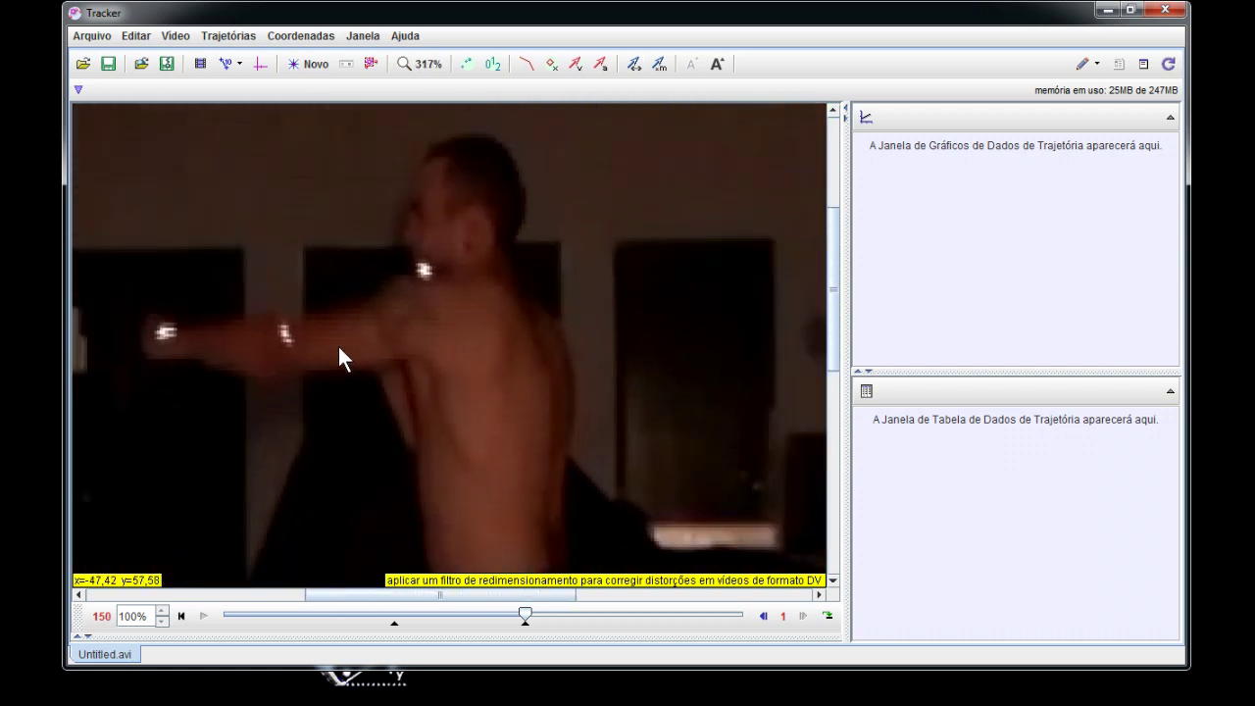
pyautogui.scroll(-6, 340, 348)
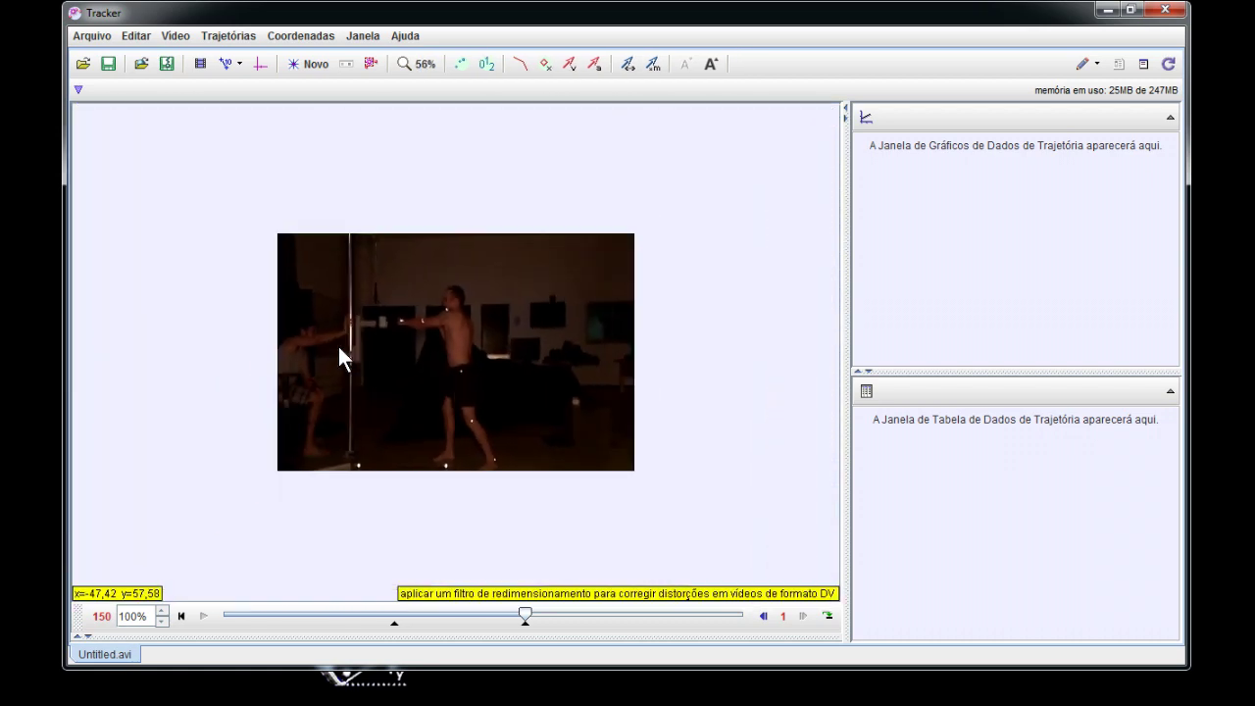
pyautogui.scroll(-4, 338, 358)
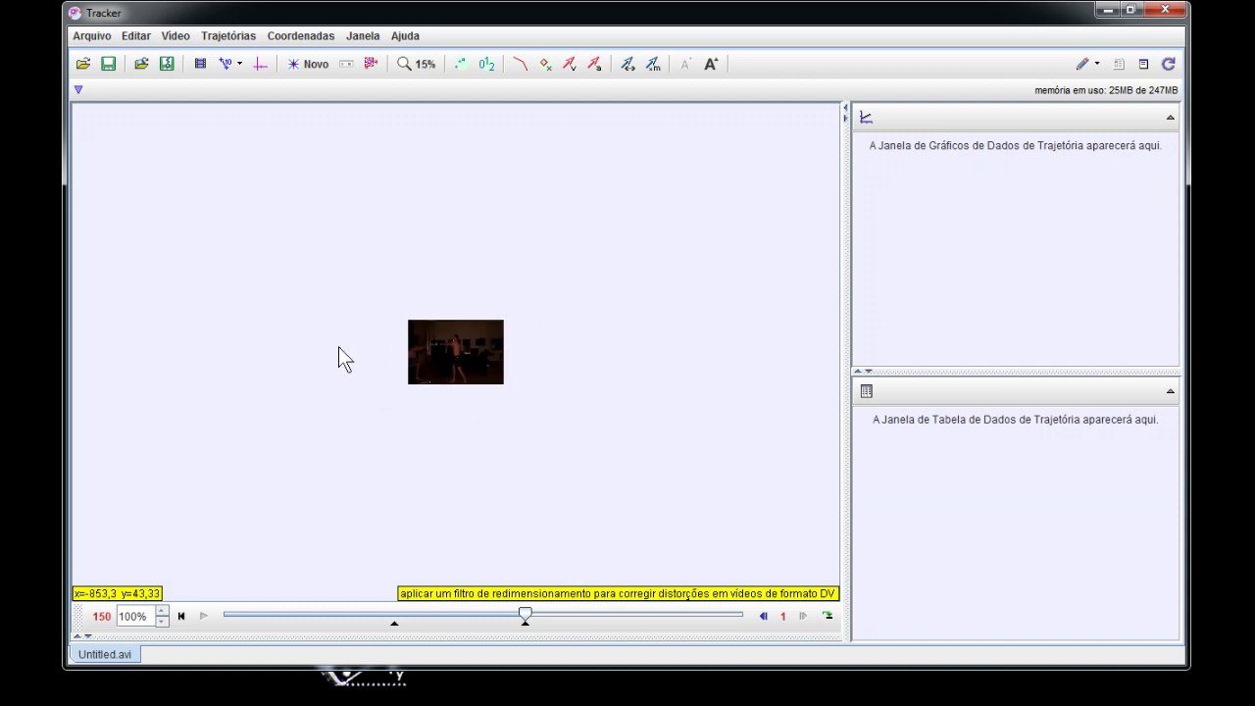
pyautogui.scroll(6, 462, 375)
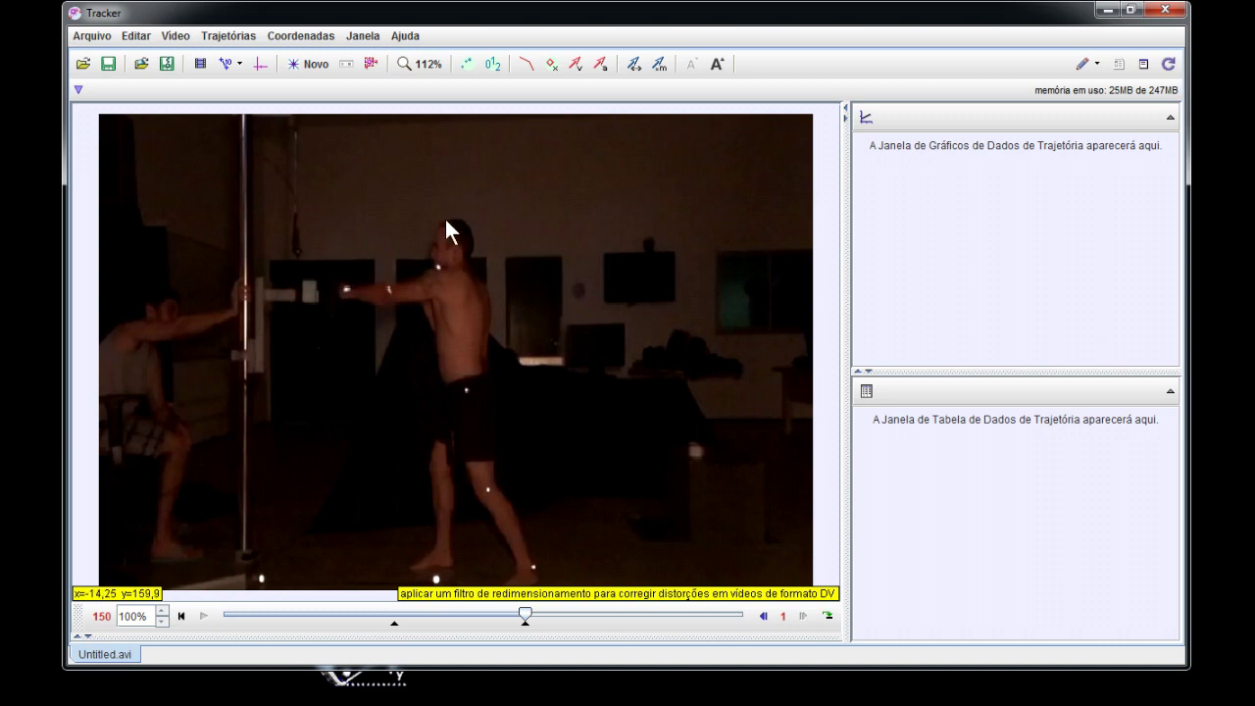
# Step: Show the coordinate axes and place their origin at the video image's lower-left corner, at about pixel position 1,000 and 479,5
pyautogui.scroll(-1, 409, 155)
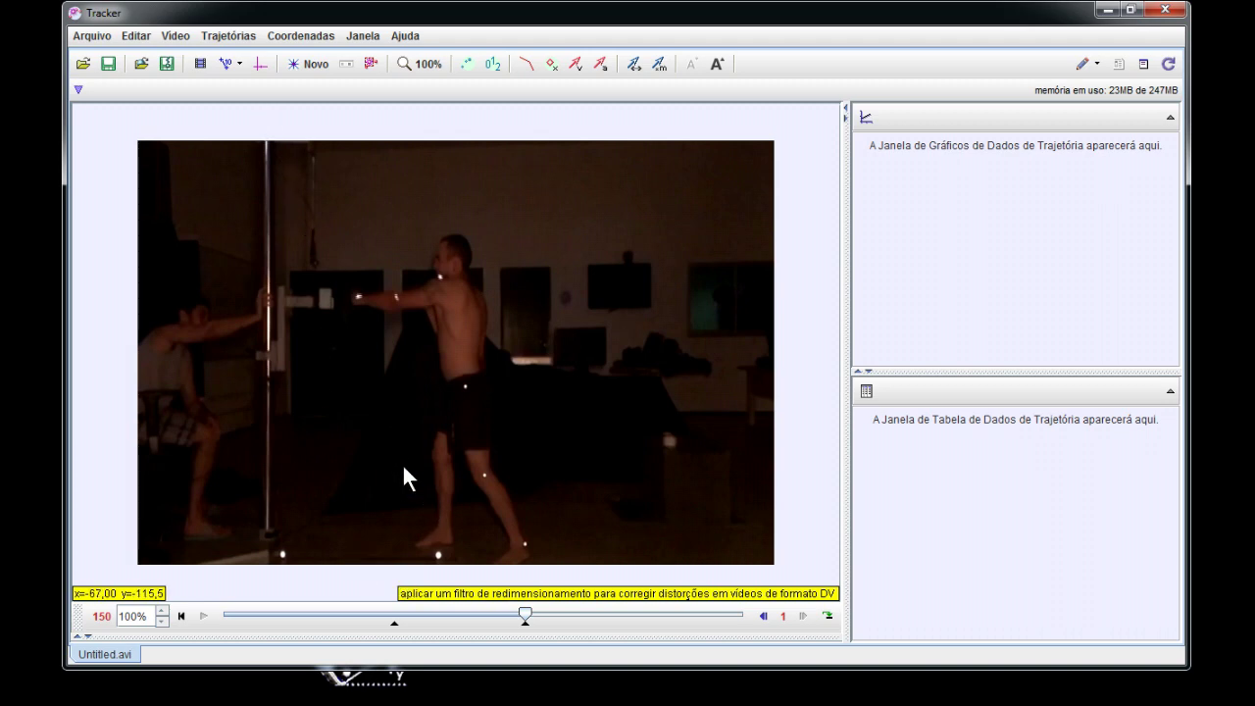
pyautogui.click(257, 65)
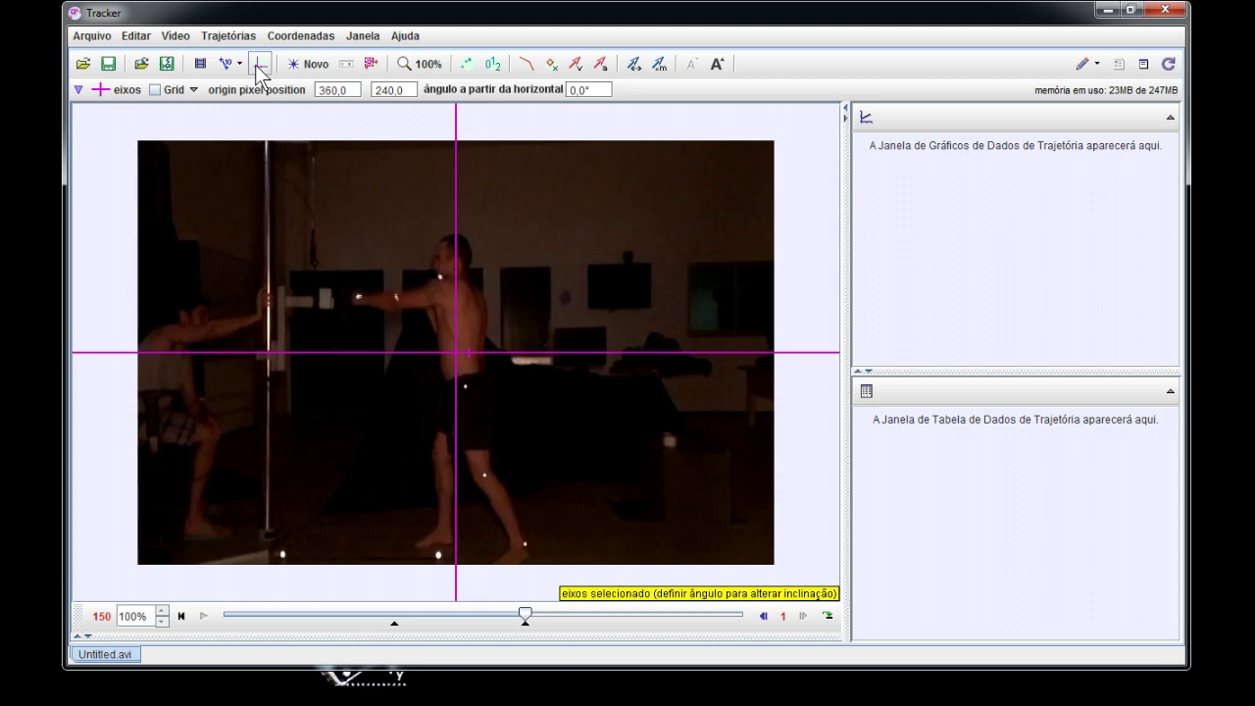
pyautogui.click(457, 357)
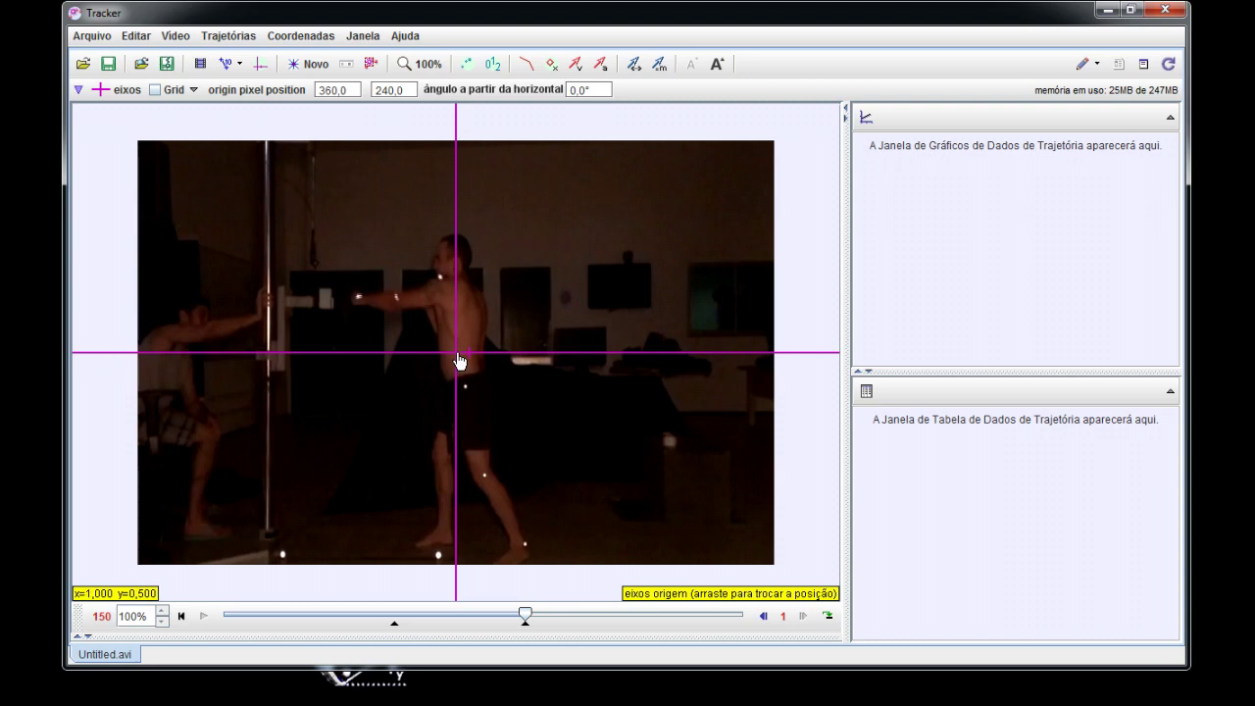
pyautogui.moveTo(455, 351); pyautogui.dragTo(142, 573)
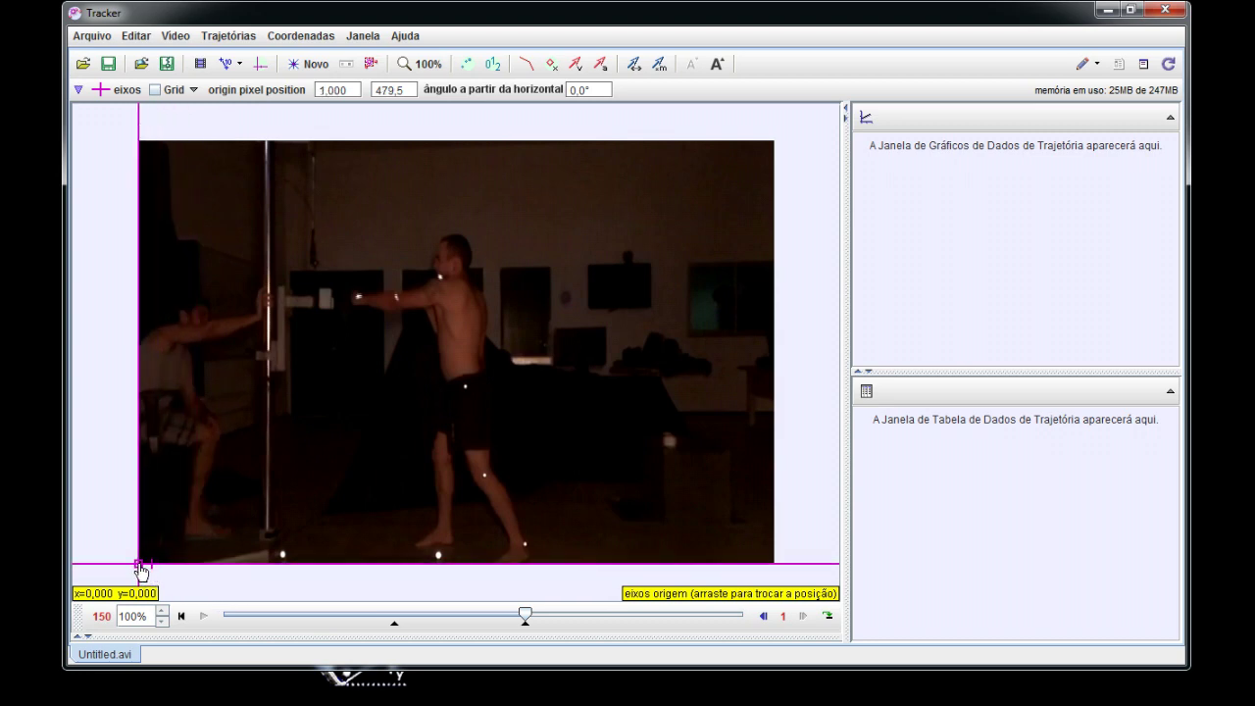
pyautogui.moveTo(140, 568); pyautogui.dragTo(182, 536)
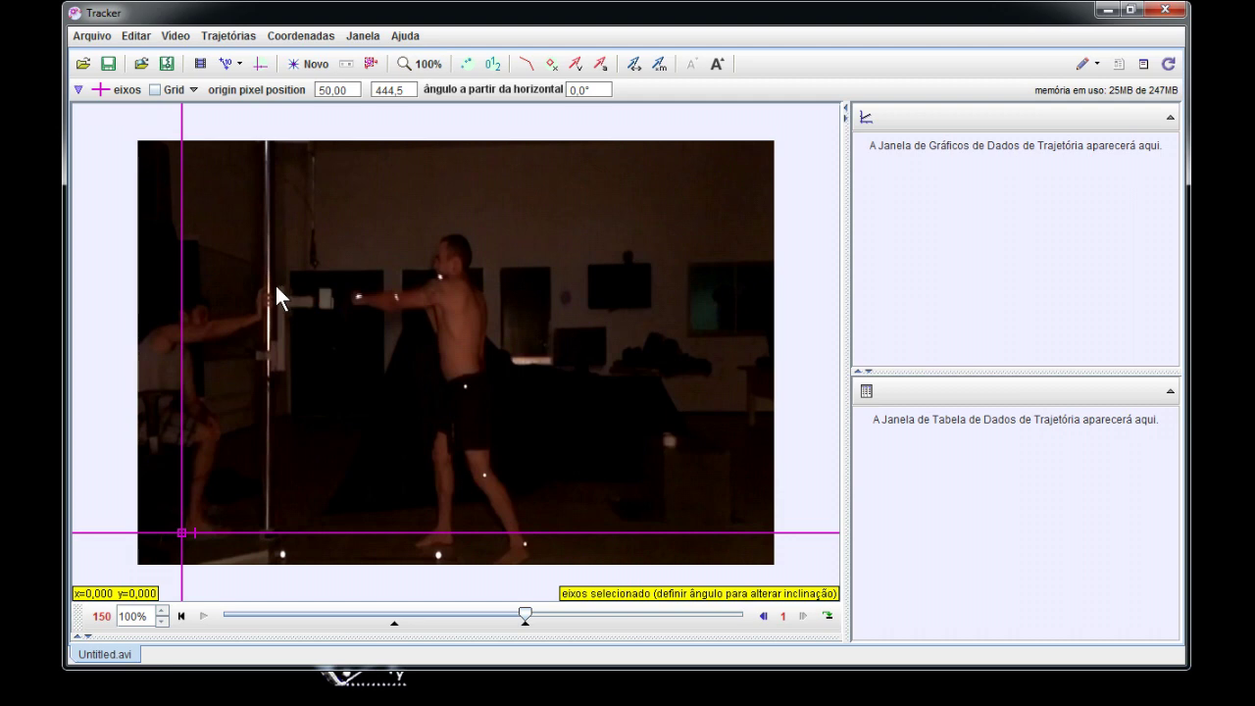
pyautogui.moveTo(180, 535); pyautogui.dragTo(139, 565)
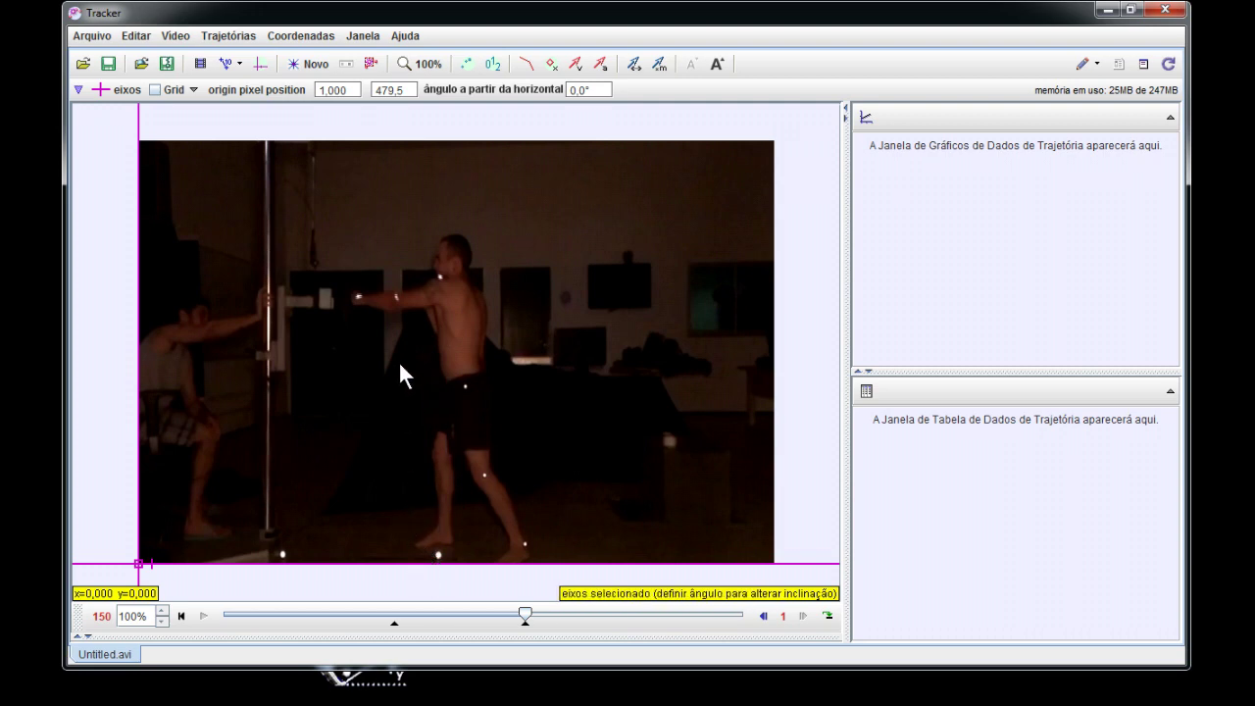
# Step: Move the axes' origin to the video image's lower-right corner, at about pixel position 721,0 and 479,5, and set their angle from the horizontal to 0°
pyautogui.click(138, 564)
pyautogui.moveTo(147, 565); pyautogui.dragTo(774, 565)
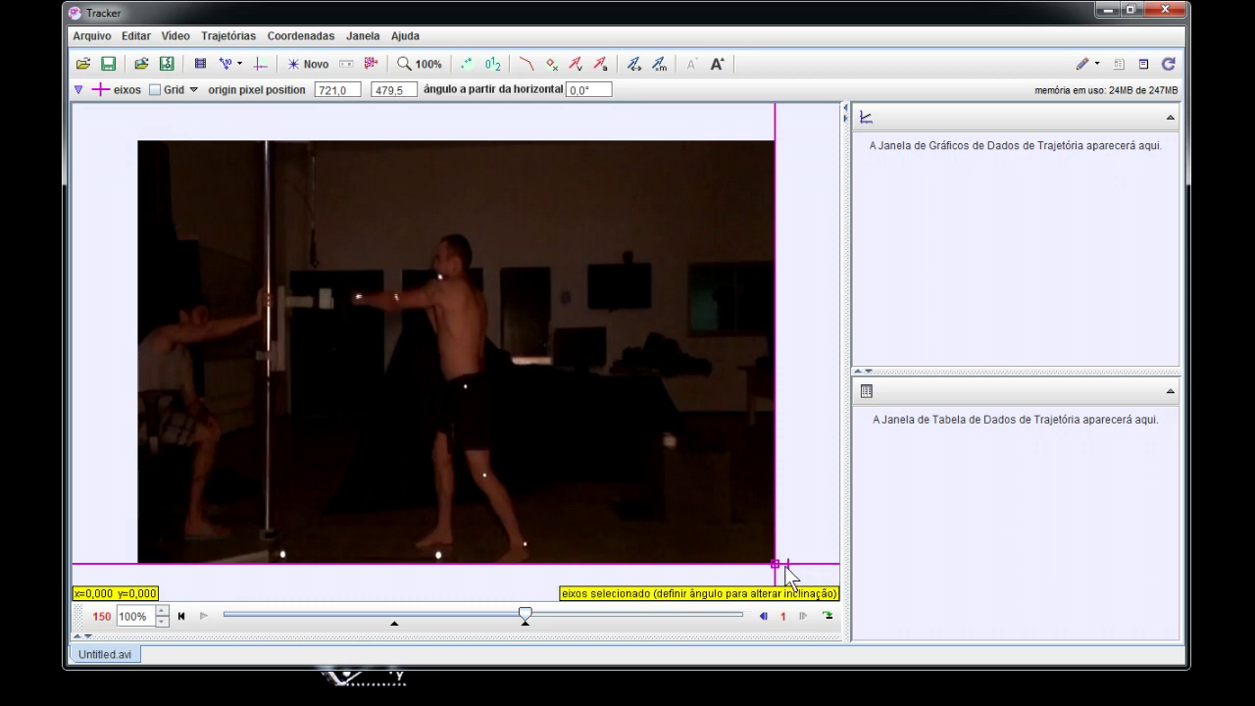
pyautogui.moveTo(790, 569); pyautogui.dragTo(794, 561)
pyautogui.click(600, 90)
pyautogui.moveTo(593, 90); pyautogui.dragTo(569, 91)
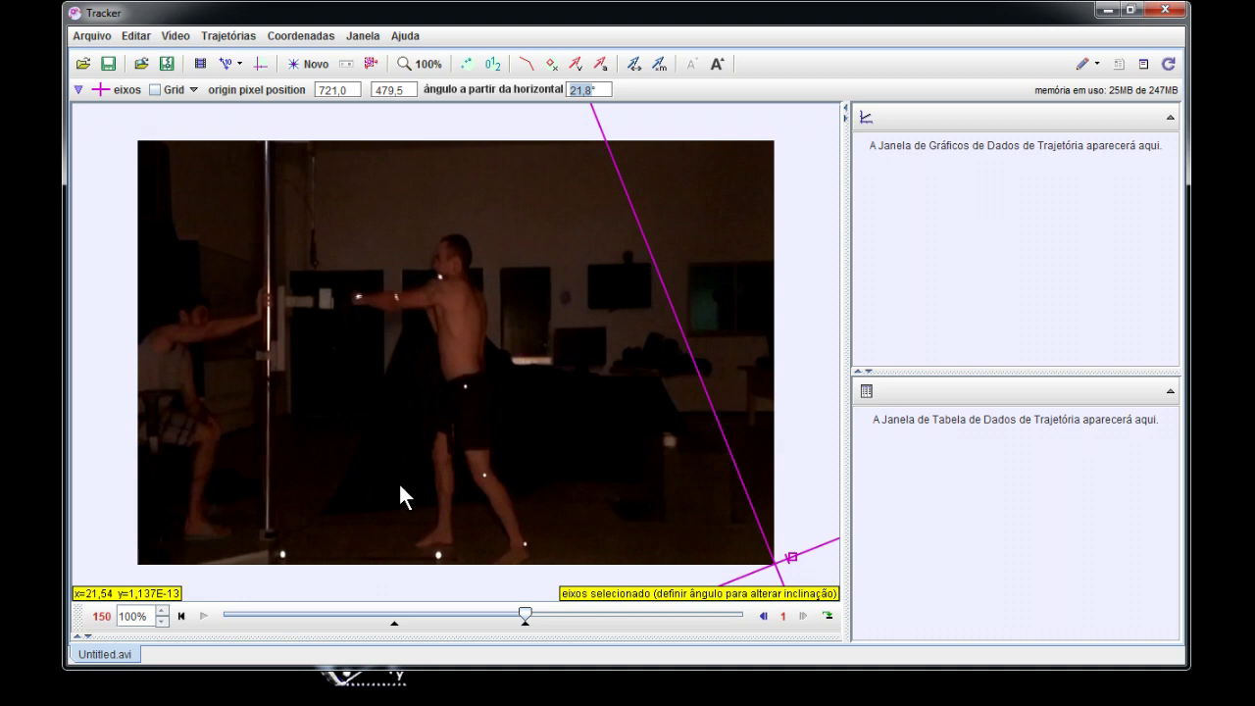
pyautogui.write('0')
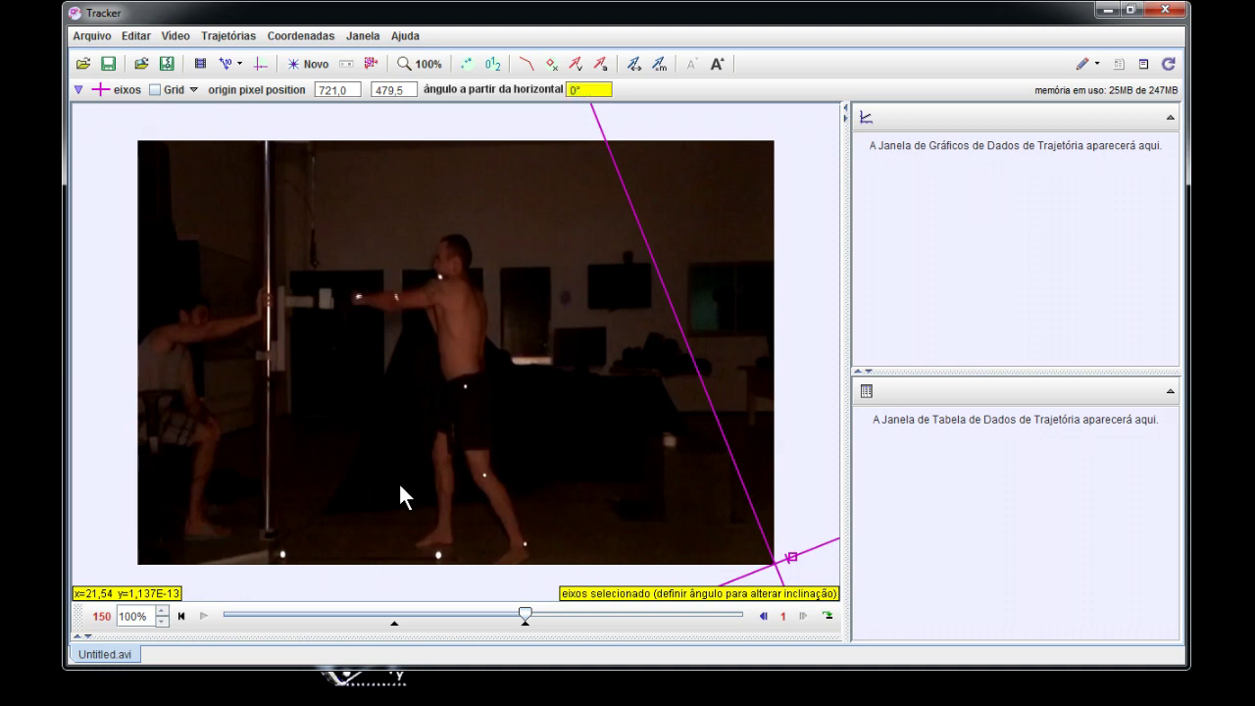
pyautogui.press('Return')
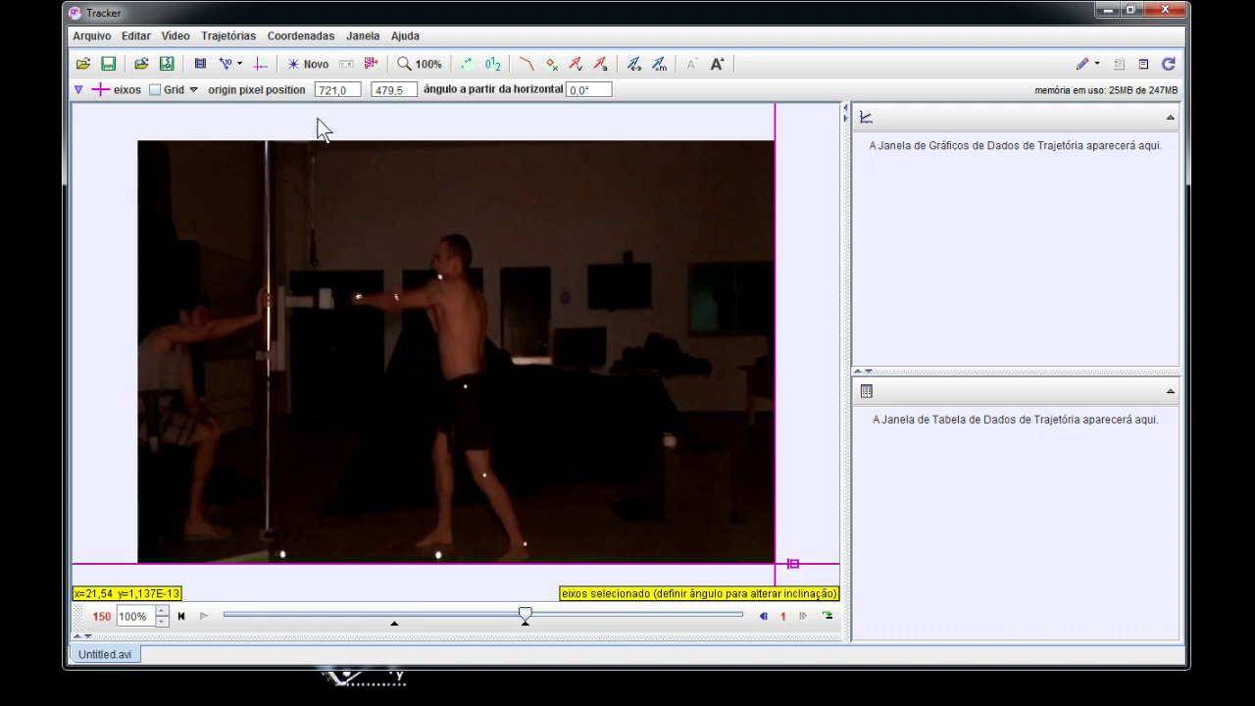
# Step: Hide the coordinate axes from the video image
pyautogui.rightClick(772, 463)
pyautogui.click(780, 470)
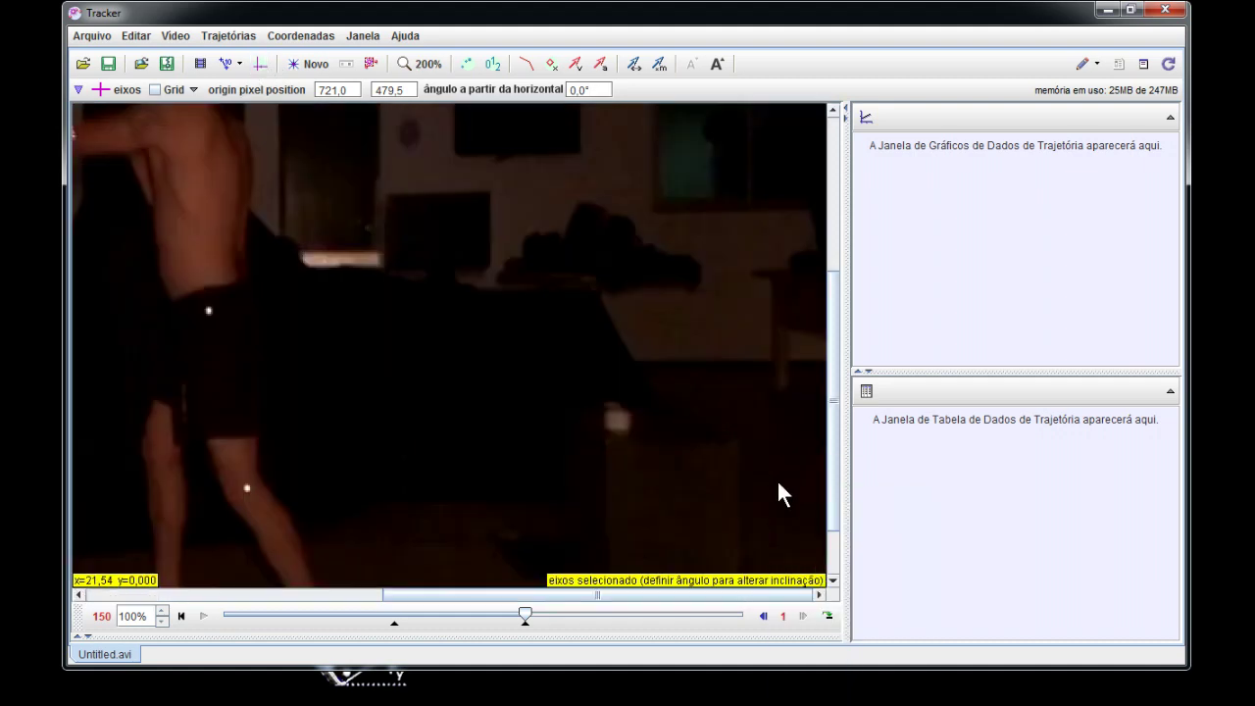
pyautogui.scroll(-1, 577, 390)
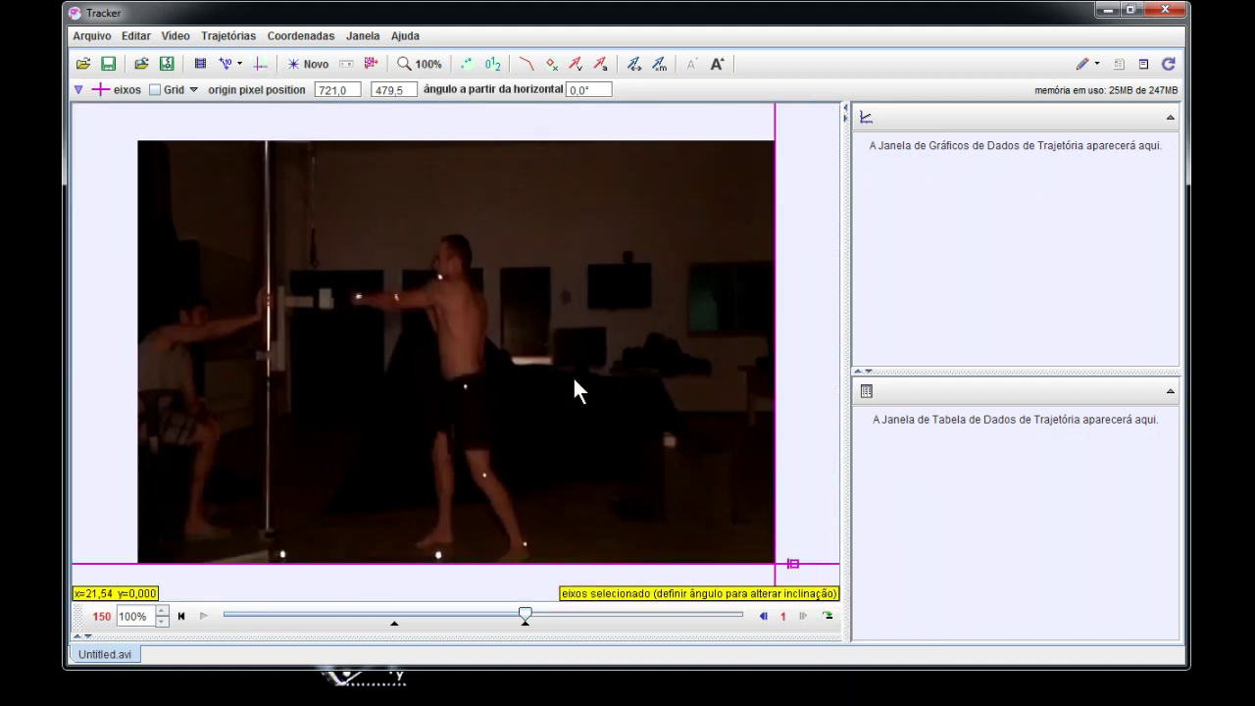
pyautogui.rightClick(781, 565)
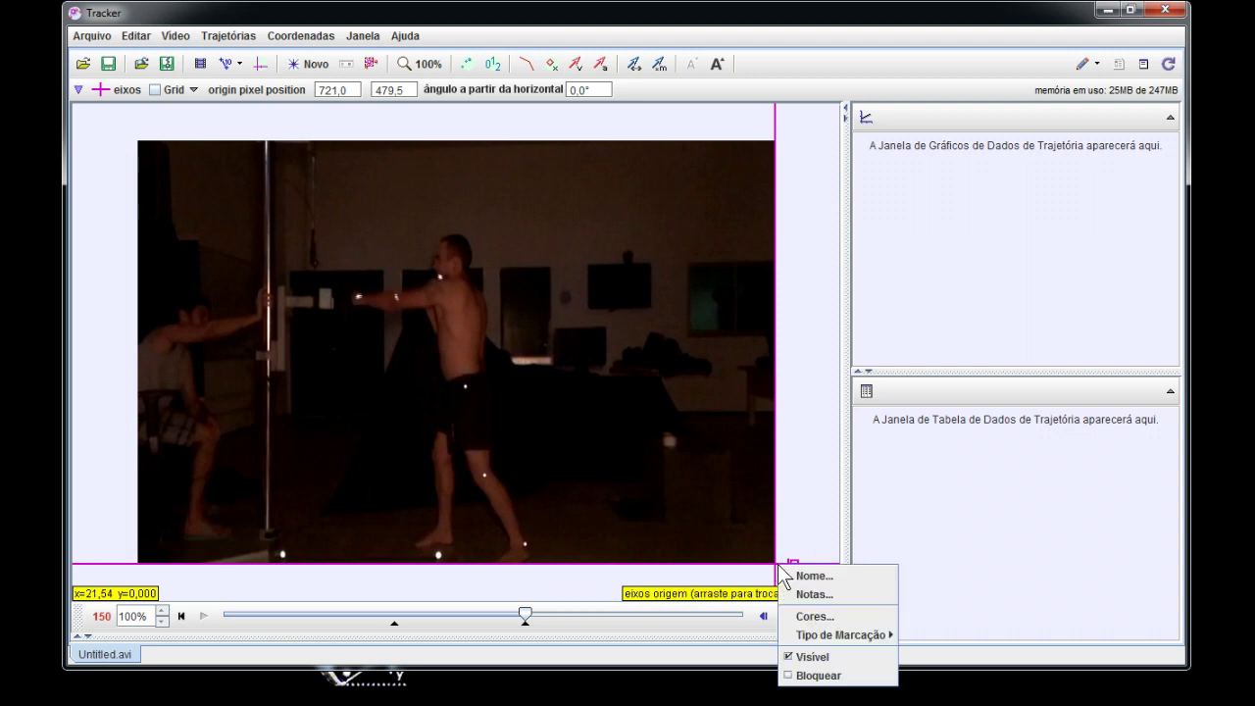
pyautogui.click(790, 657)
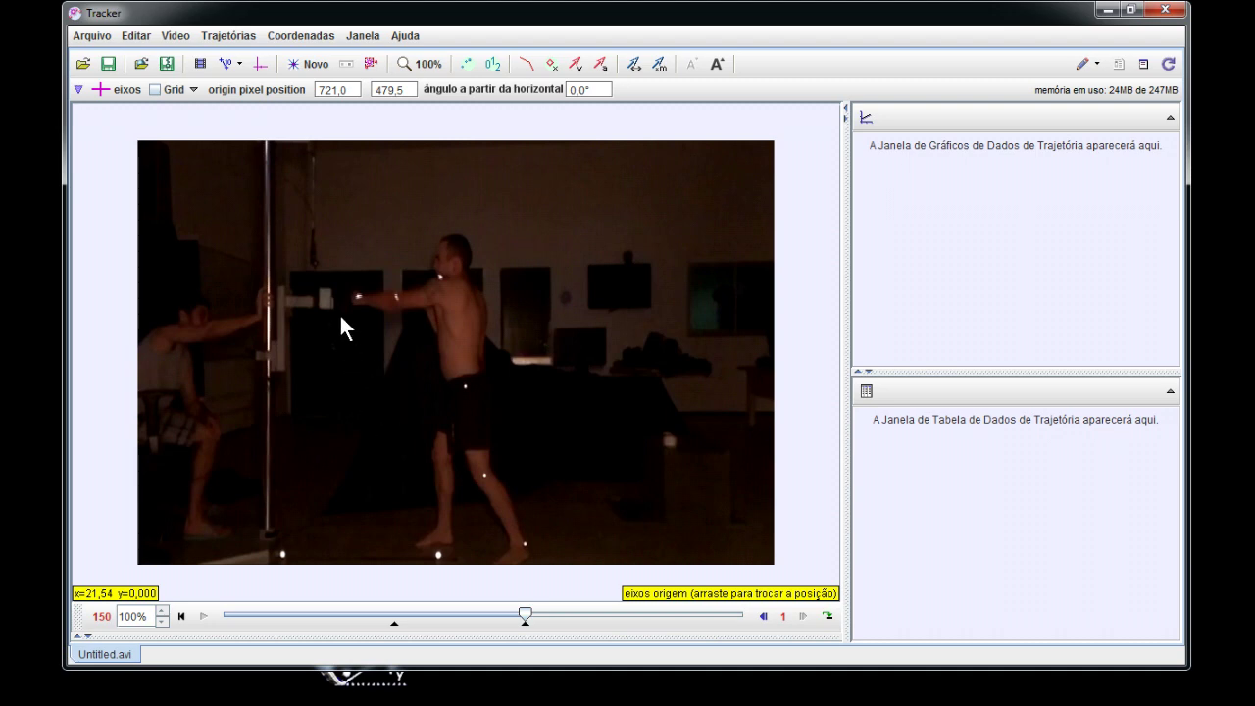
# Step: Create a calibration tape and mark its first end at the centre of the floor marker near the base of the pole
pyautogui.click(309, 67)
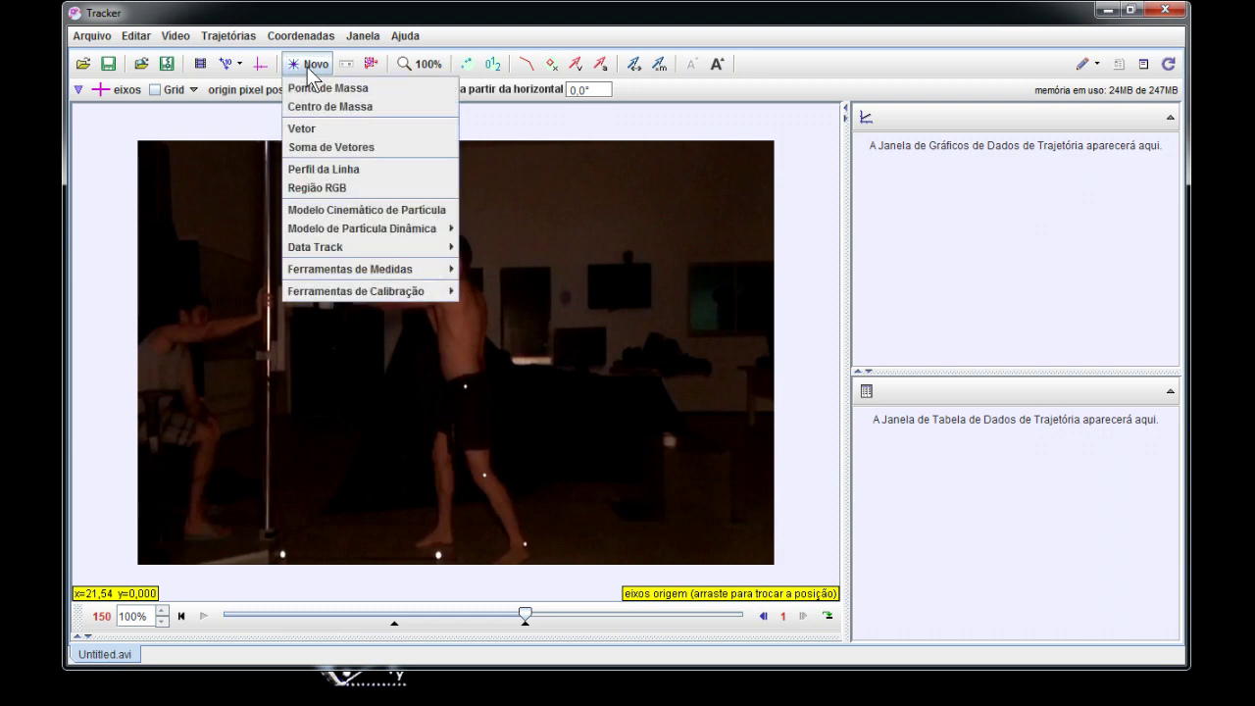
pyautogui.moveTo(342, 289)
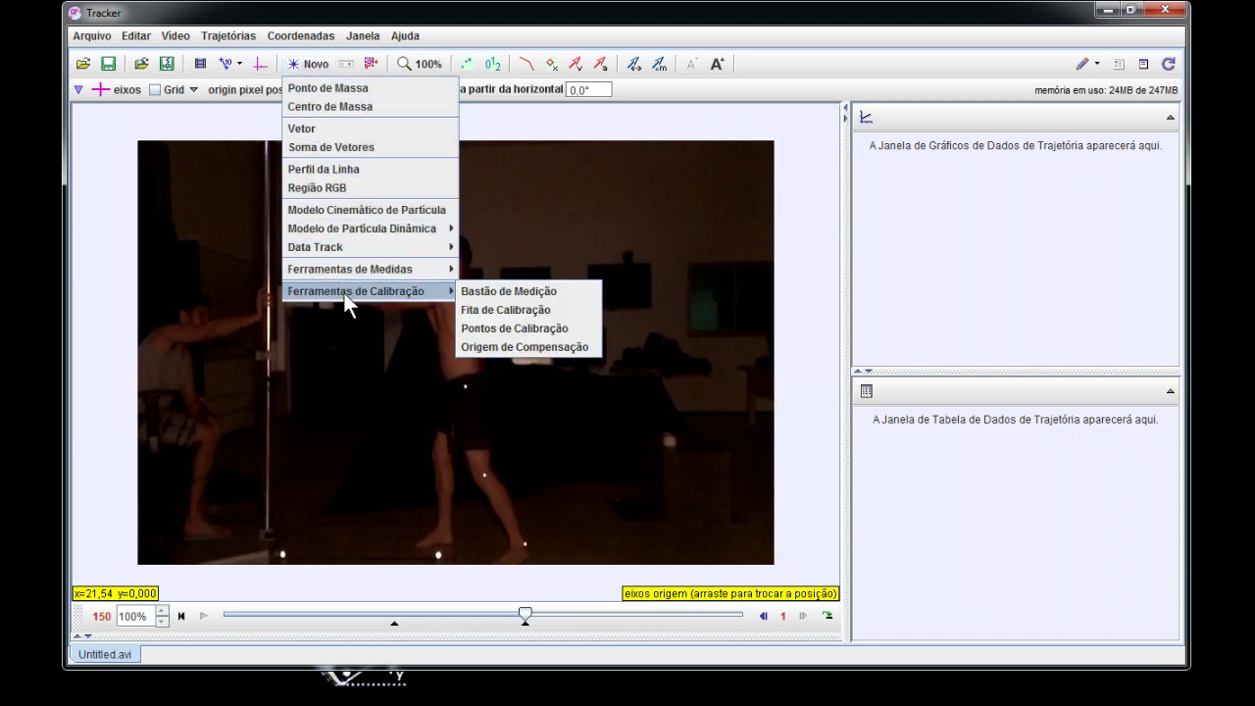
pyautogui.click(497, 312)
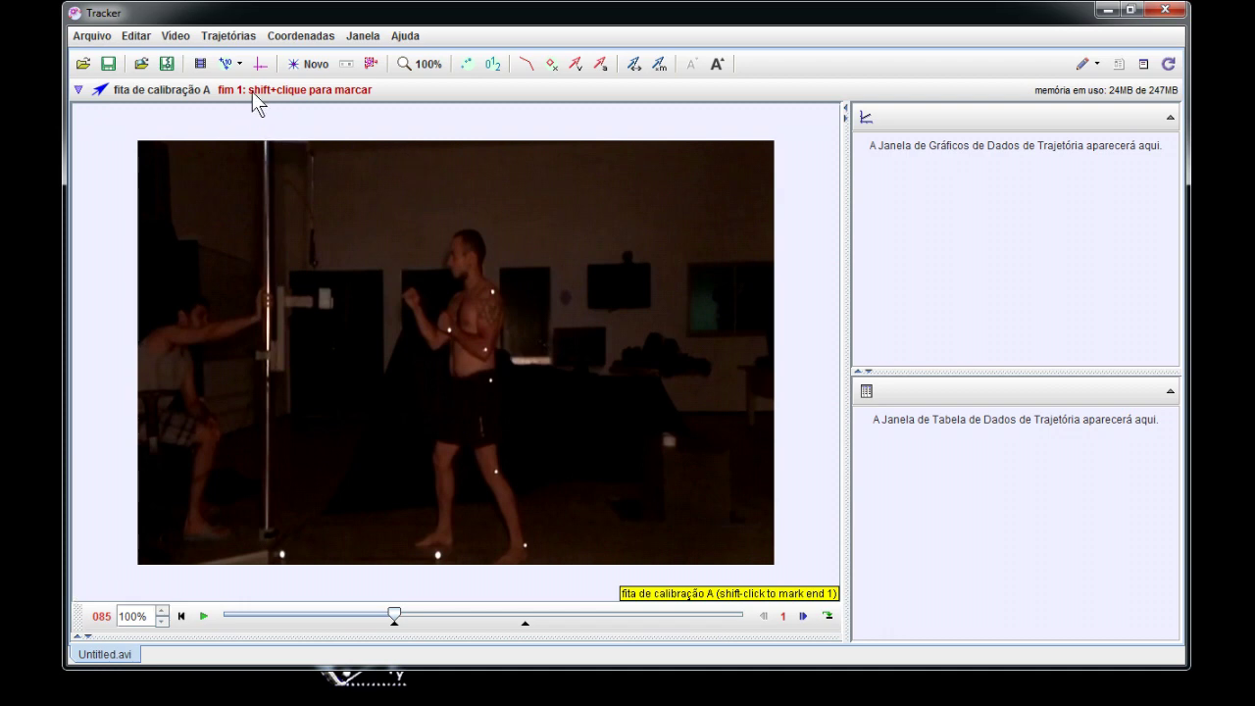
pyautogui.scroll(2, 269, 523)
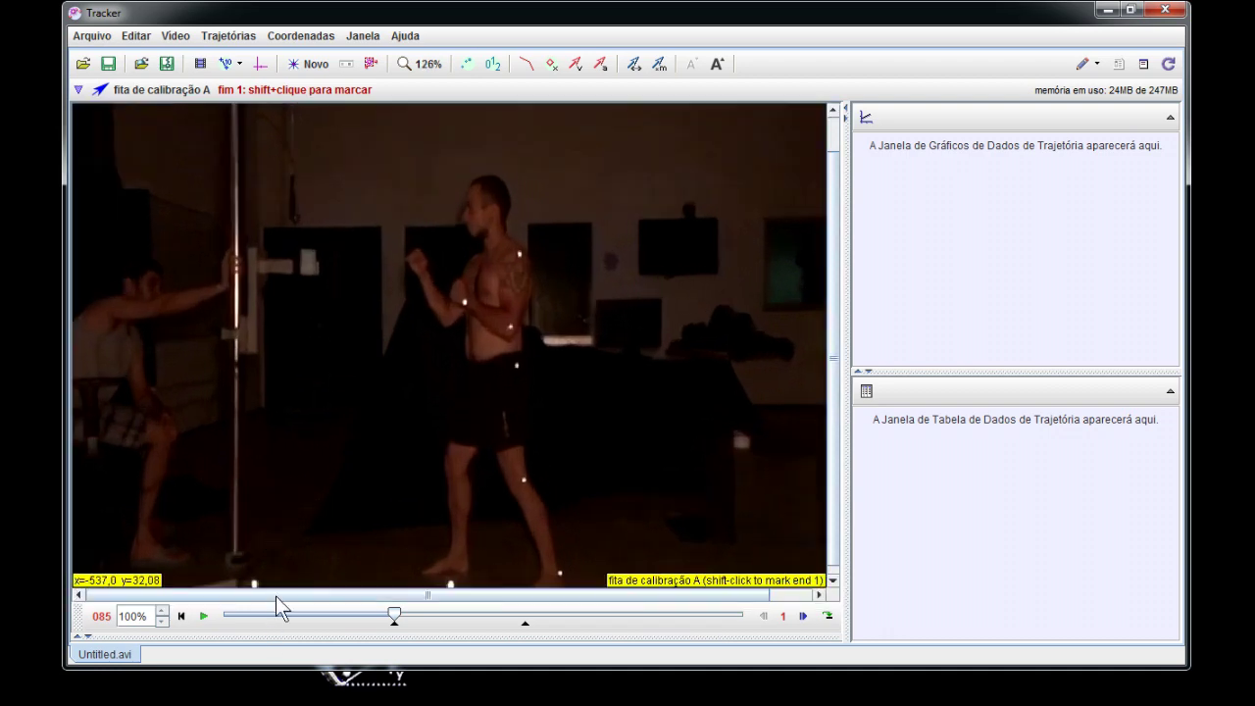
pyautogui.scroll(10, 279, 538)
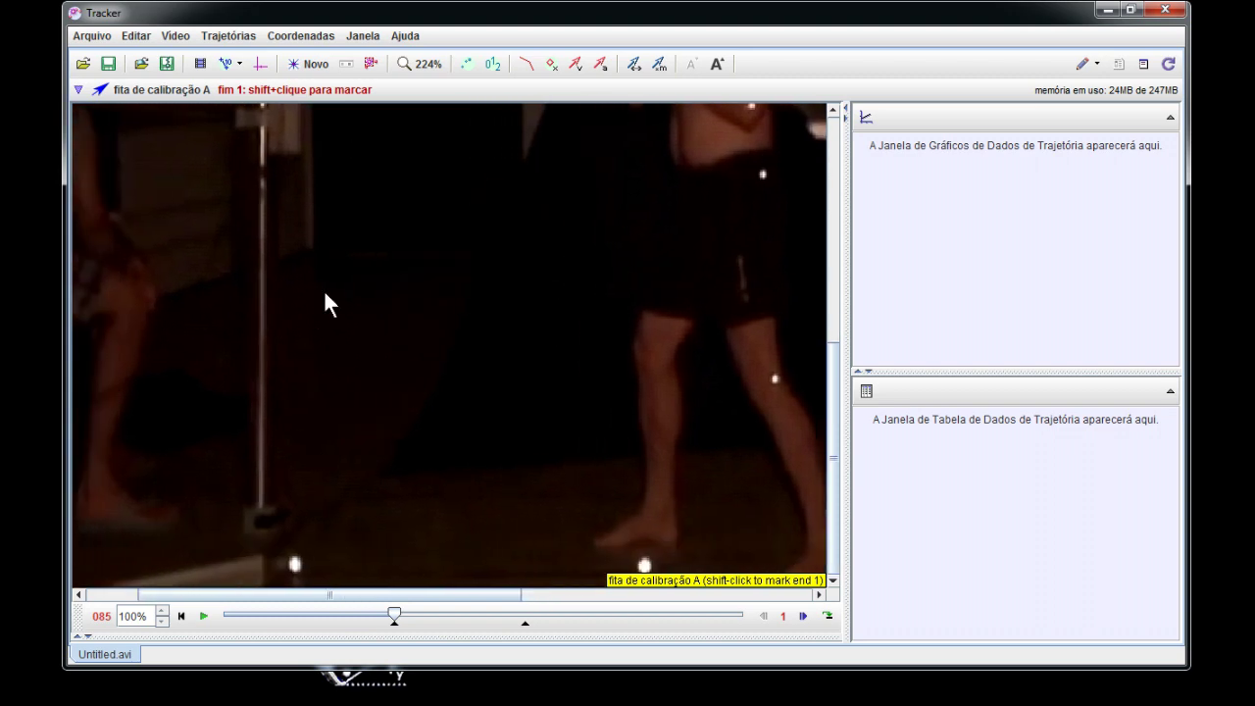
pyautogui.scroll(3, 277, 507)
pyautogui.scroll(3, 337, 504)
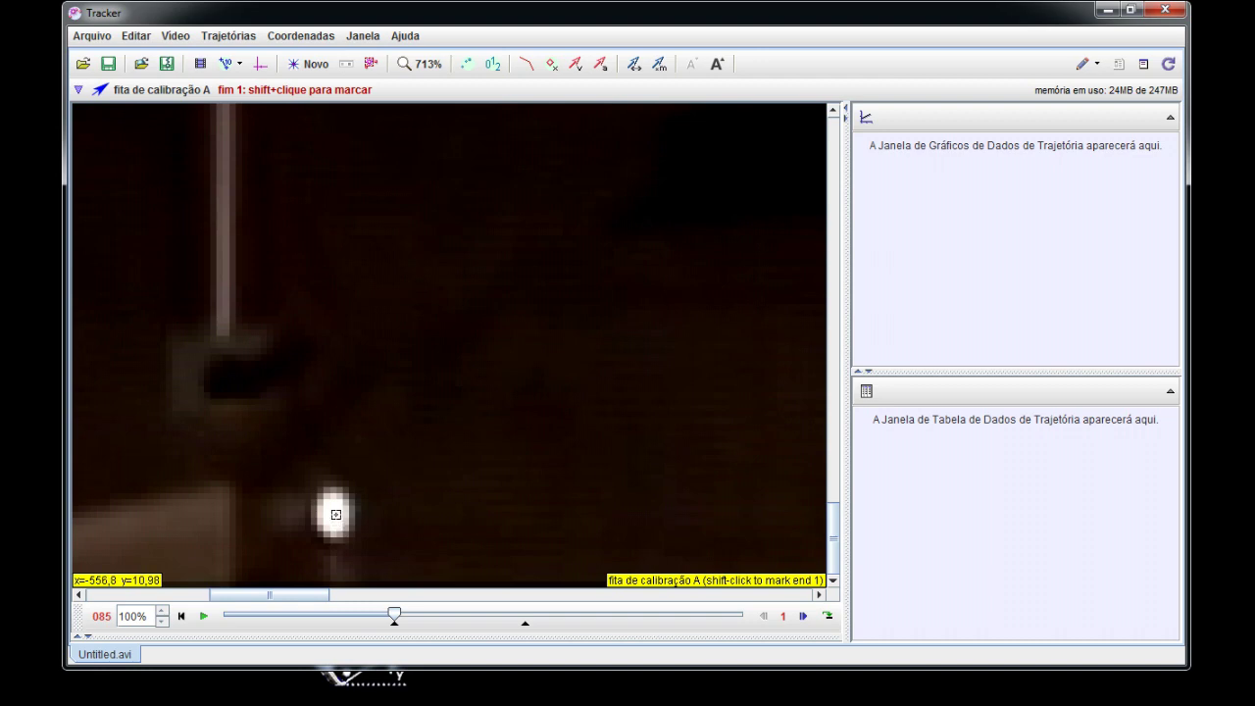
pyautogui.keyDown('shift'); pyautogui.click(333, 518); pyautogui.keyUp('shift')
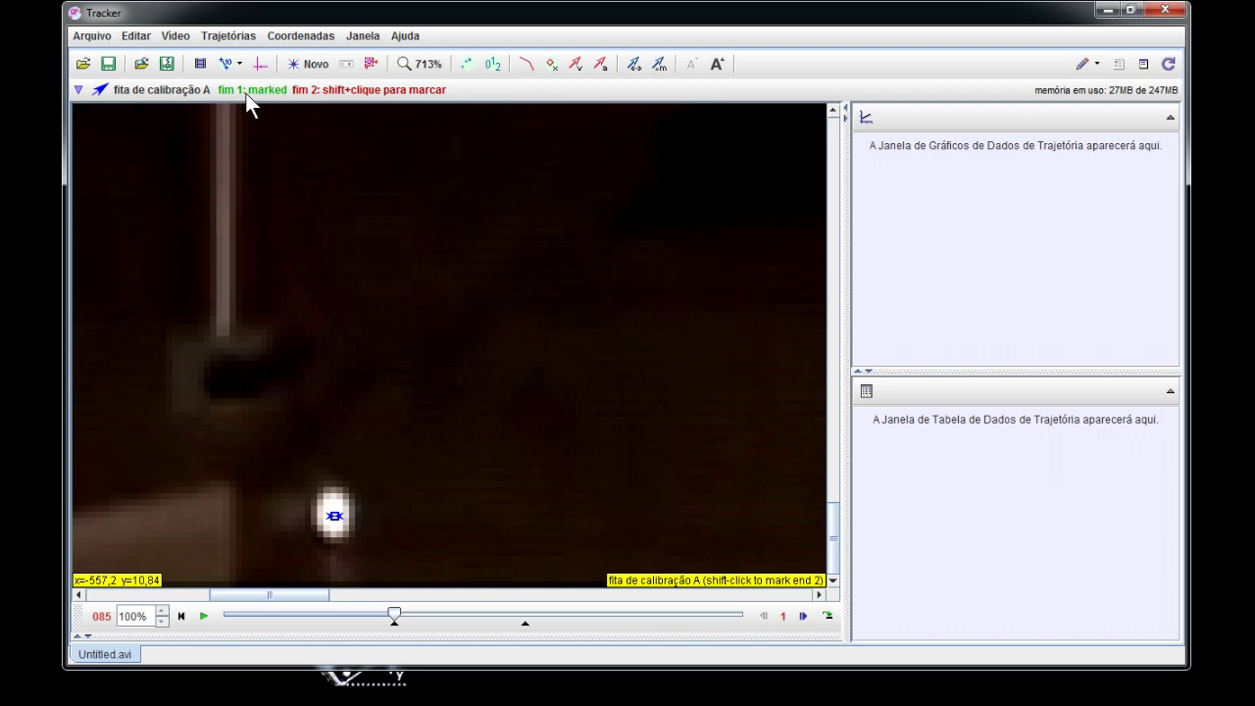
# Step: Mark the calibration tape's second end at the centre of the floor marker beneath the striker's front foot
pyautogui.scroll(-8, 415, 258)
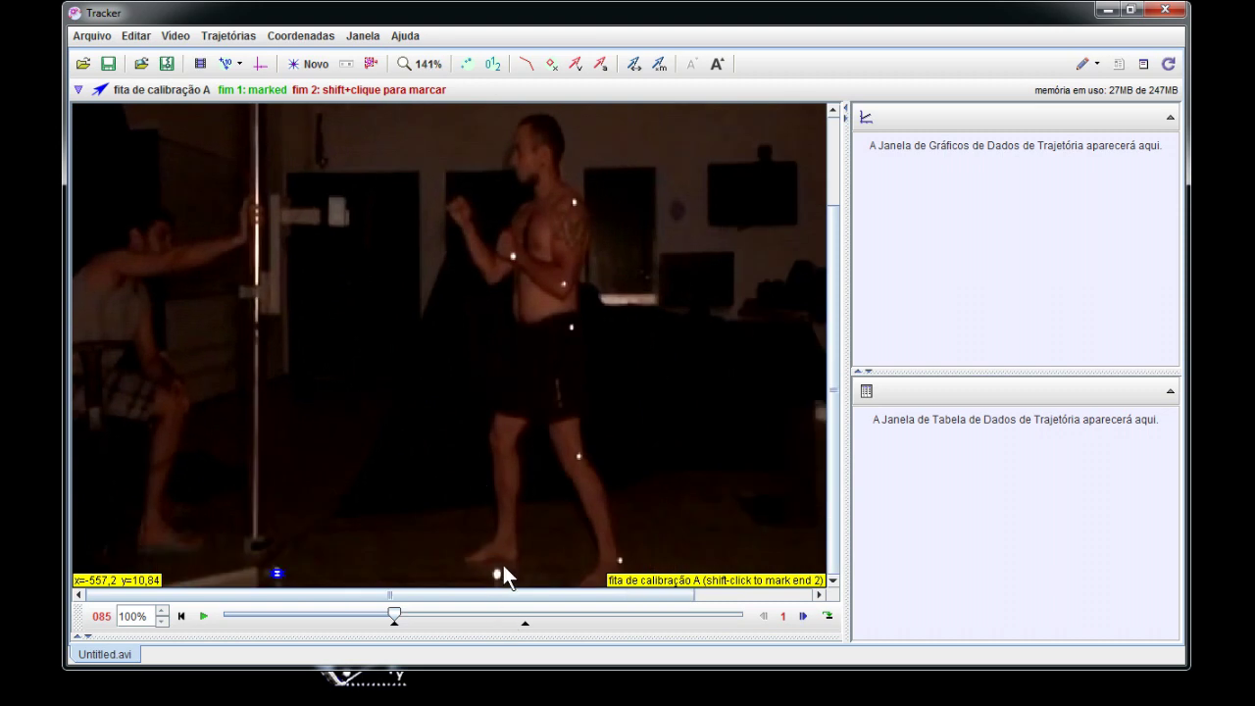
pyautogui.scroll(8, 503, 567)
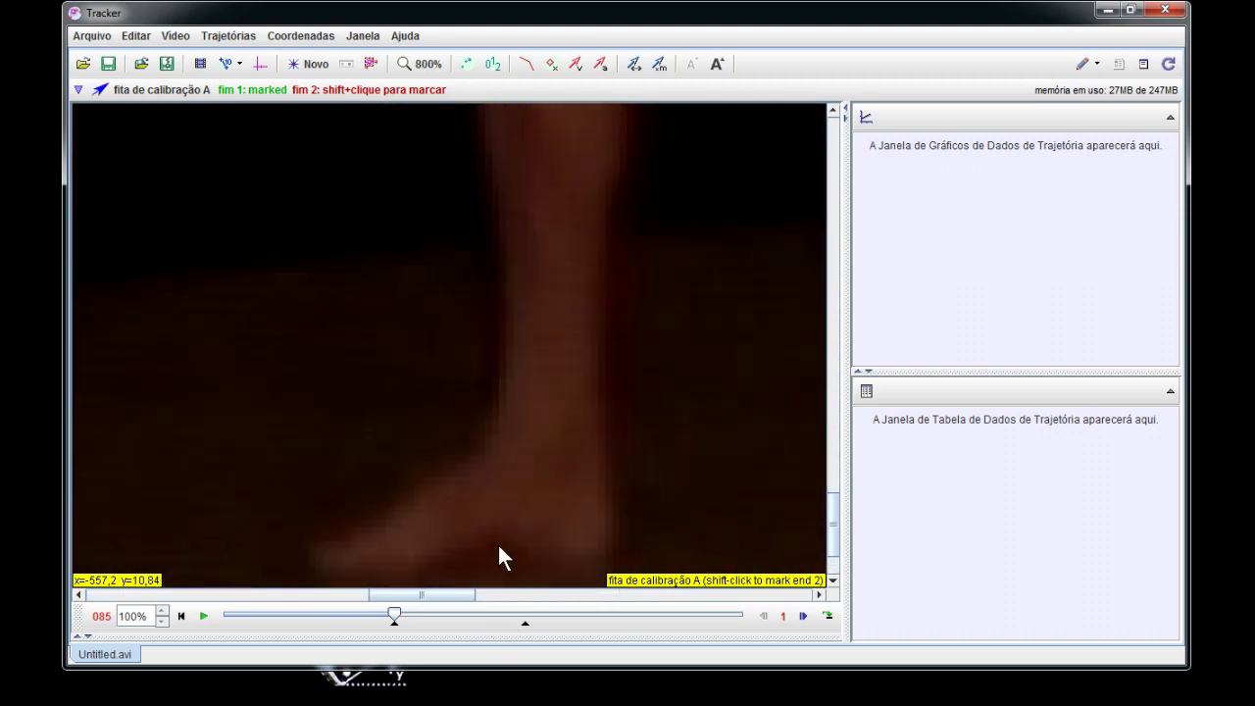
pyautogui.scroll(2, 498, 549)
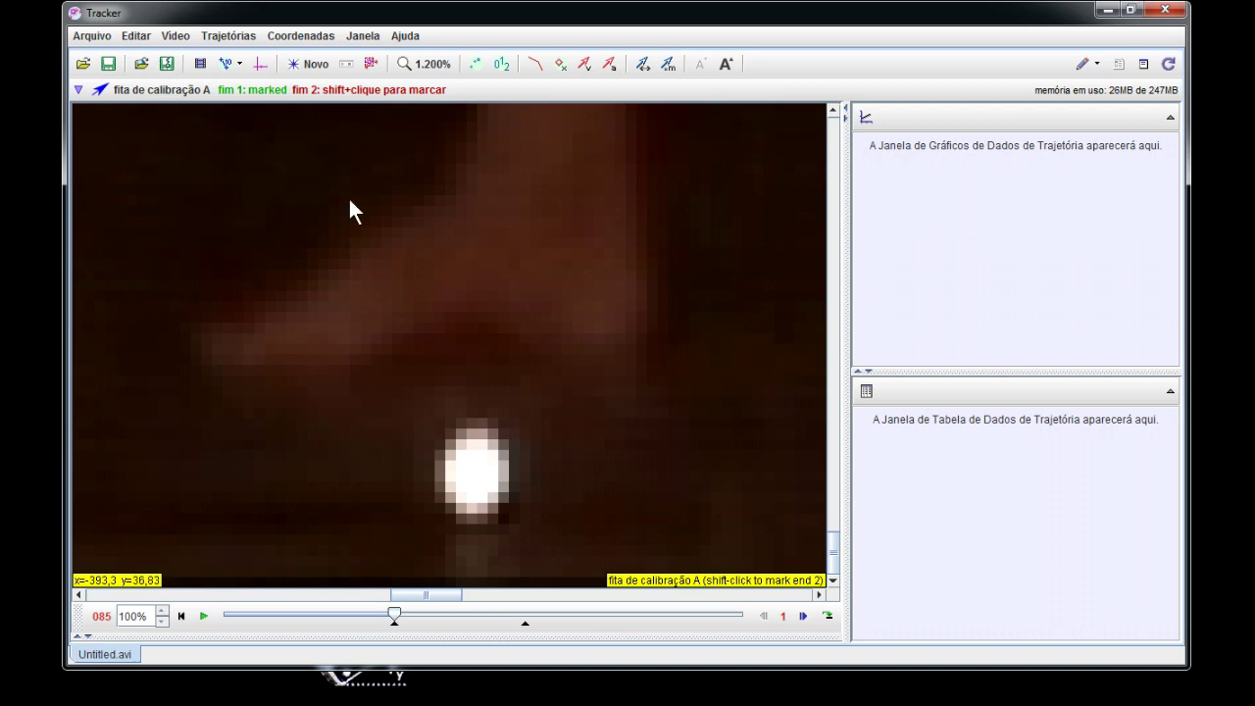
pyautogui.keyDown('shift'); pyautogui.click(474, 475); pyautogui.keyUp('shift')
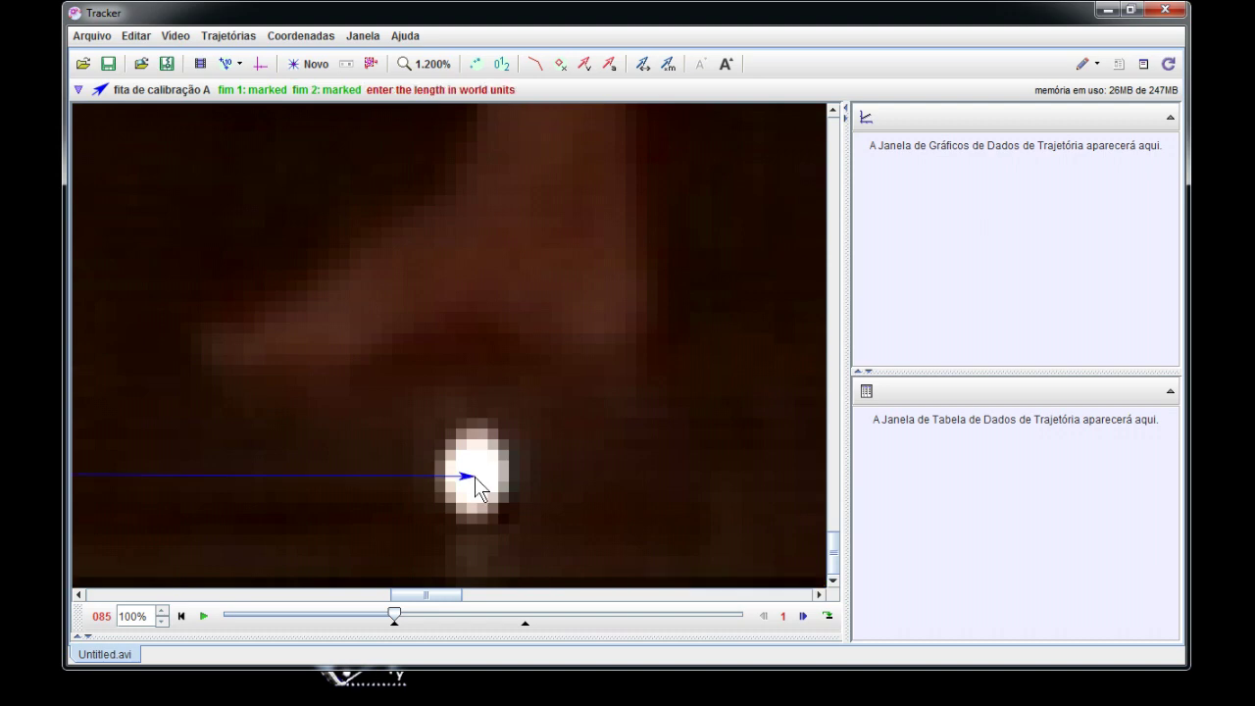
# Step: Set the calibration tape's length between the two floor markers to 1 m
pyautogui.scroll(-10, 372, 456)
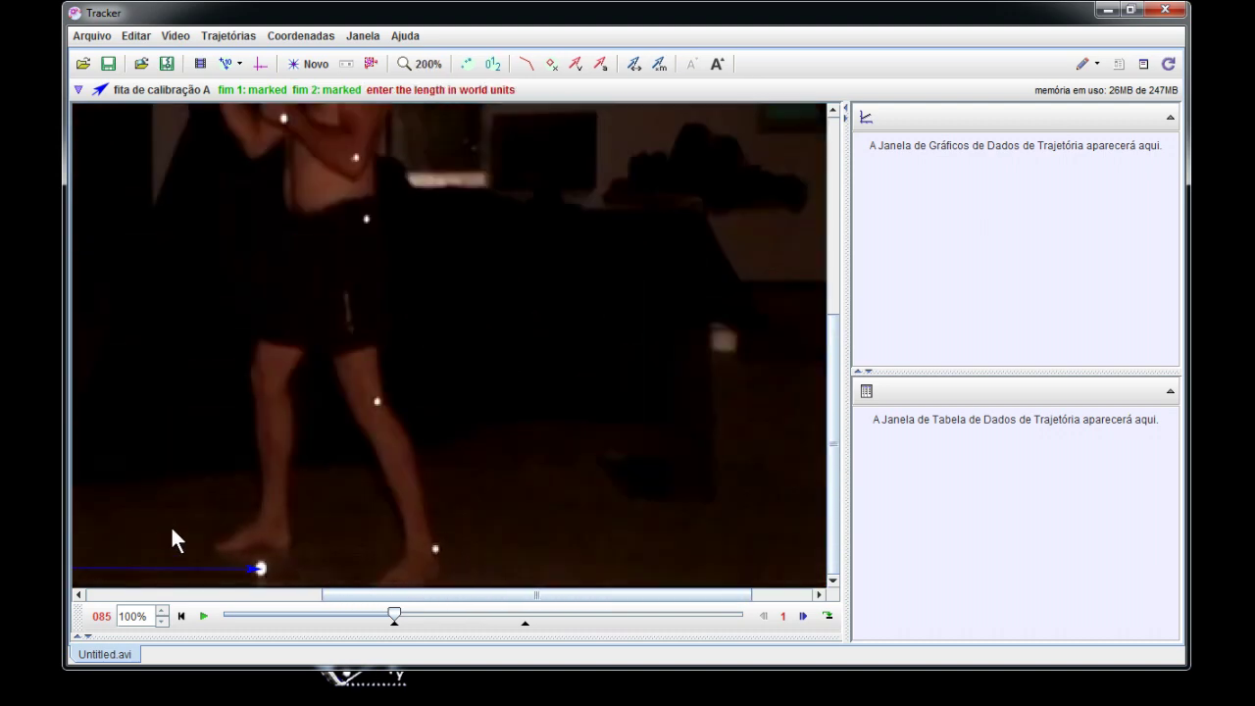
pyautogui.scroll(-2, 156, 527)
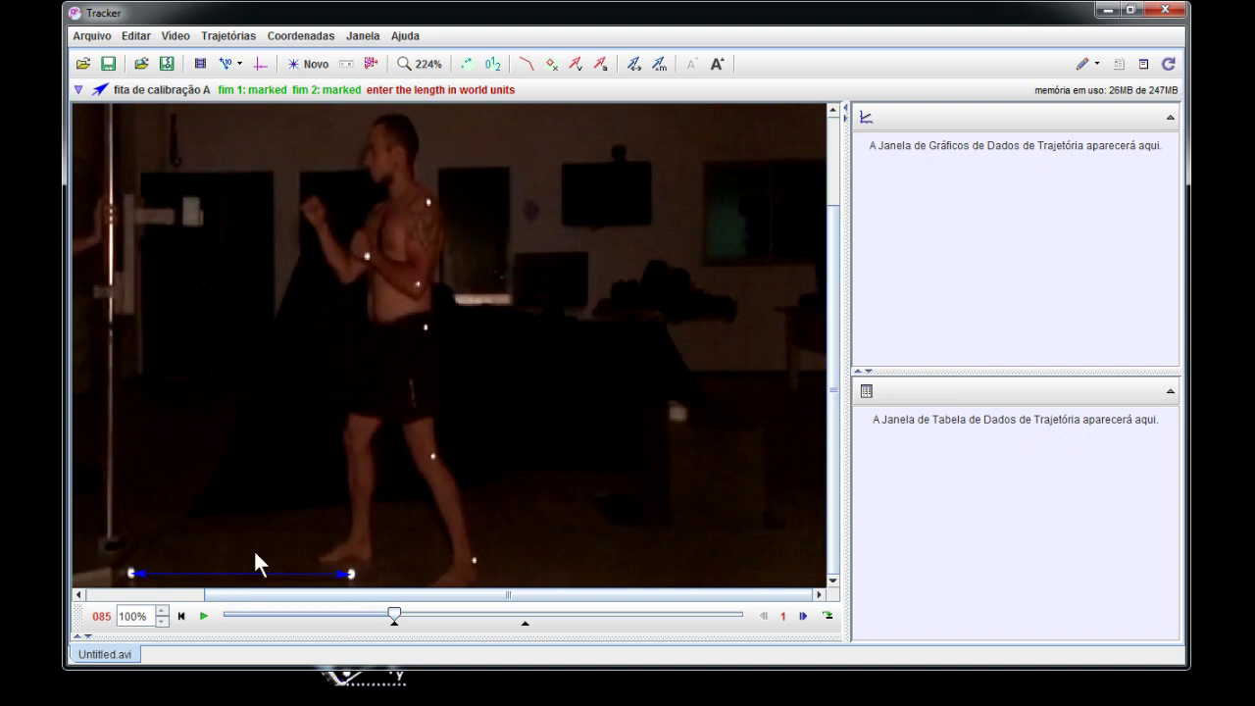
pyautogui.scroll(-2, 252, 554)
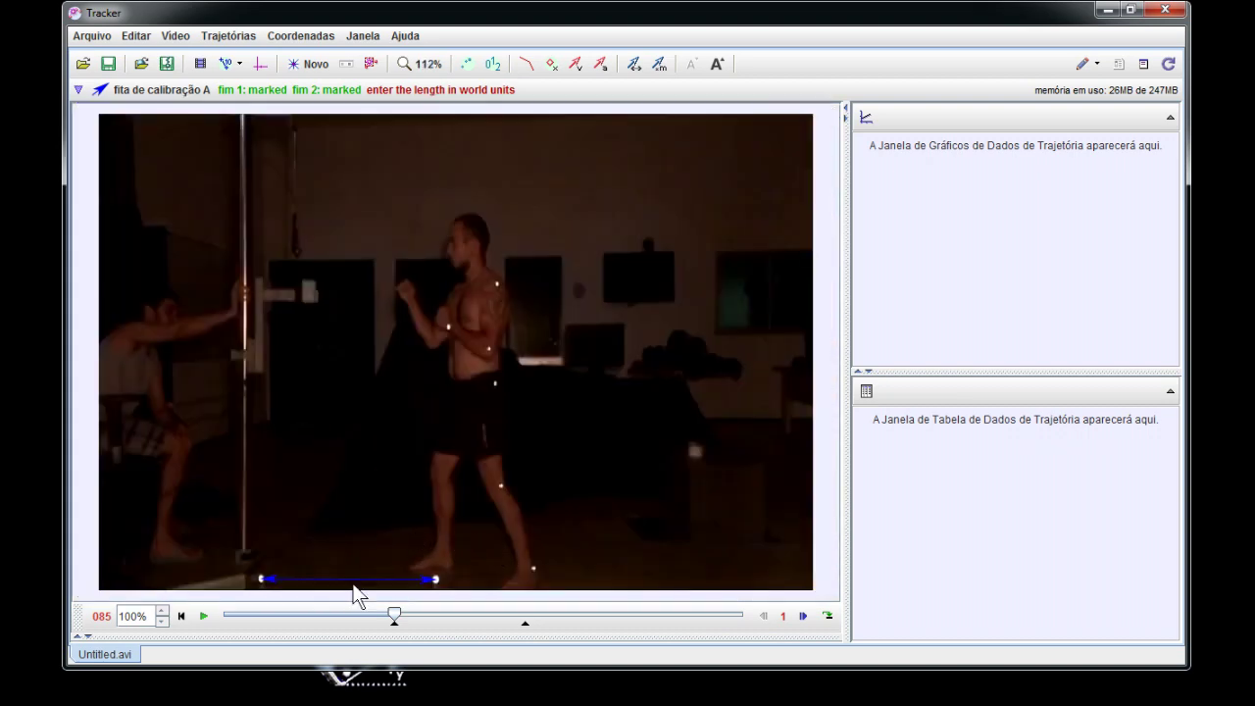
pyautogui.scroll(3, 353, 589)
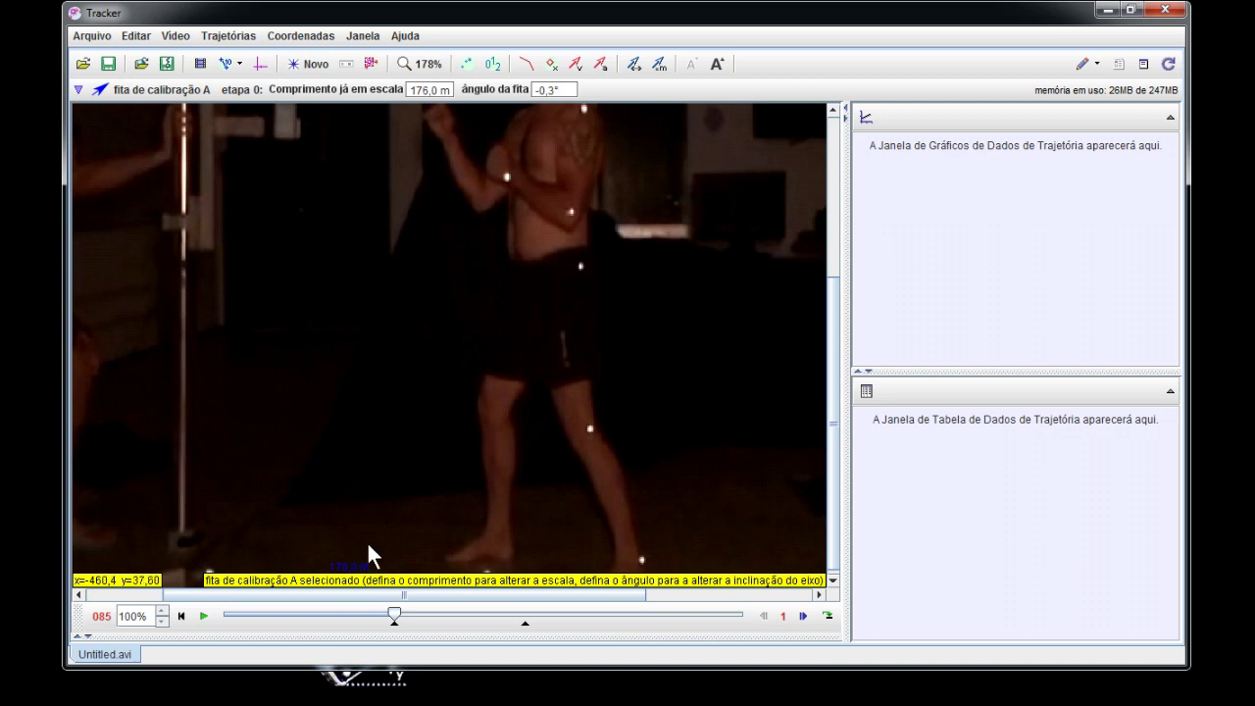
pyautogui.click(355, 585)
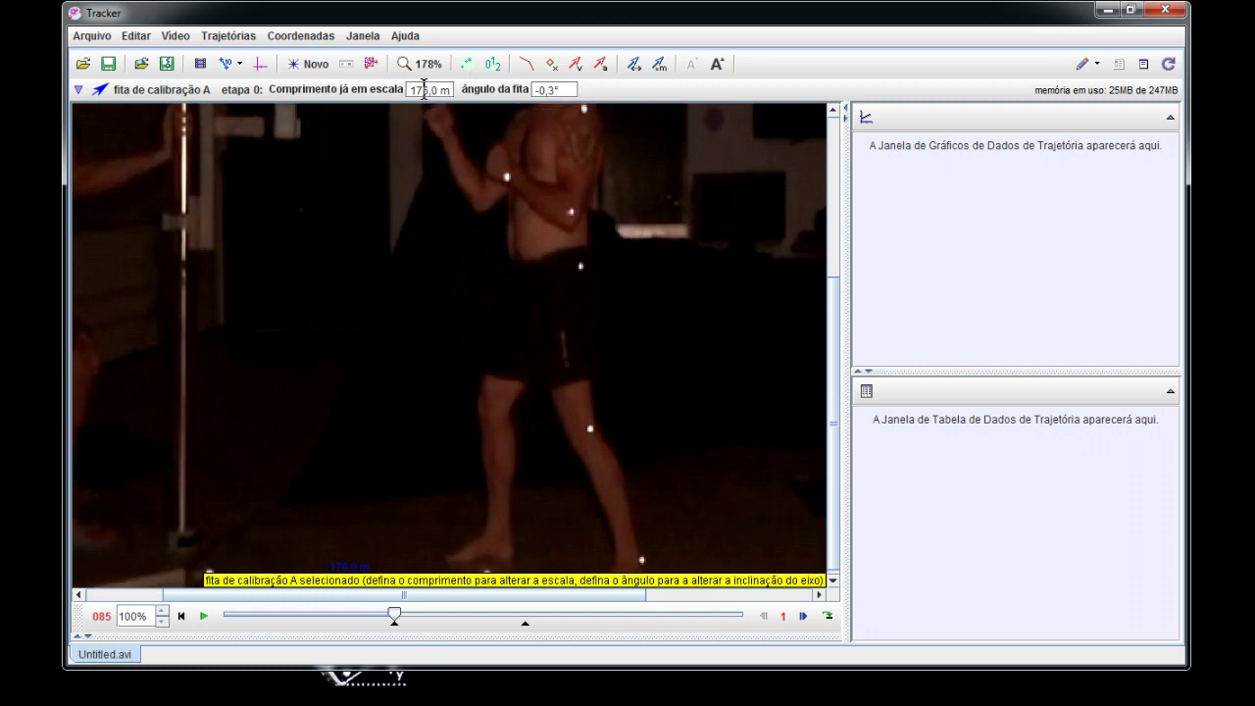
pyautogui.press('Delete')
pyautogui.press('BackSpace')
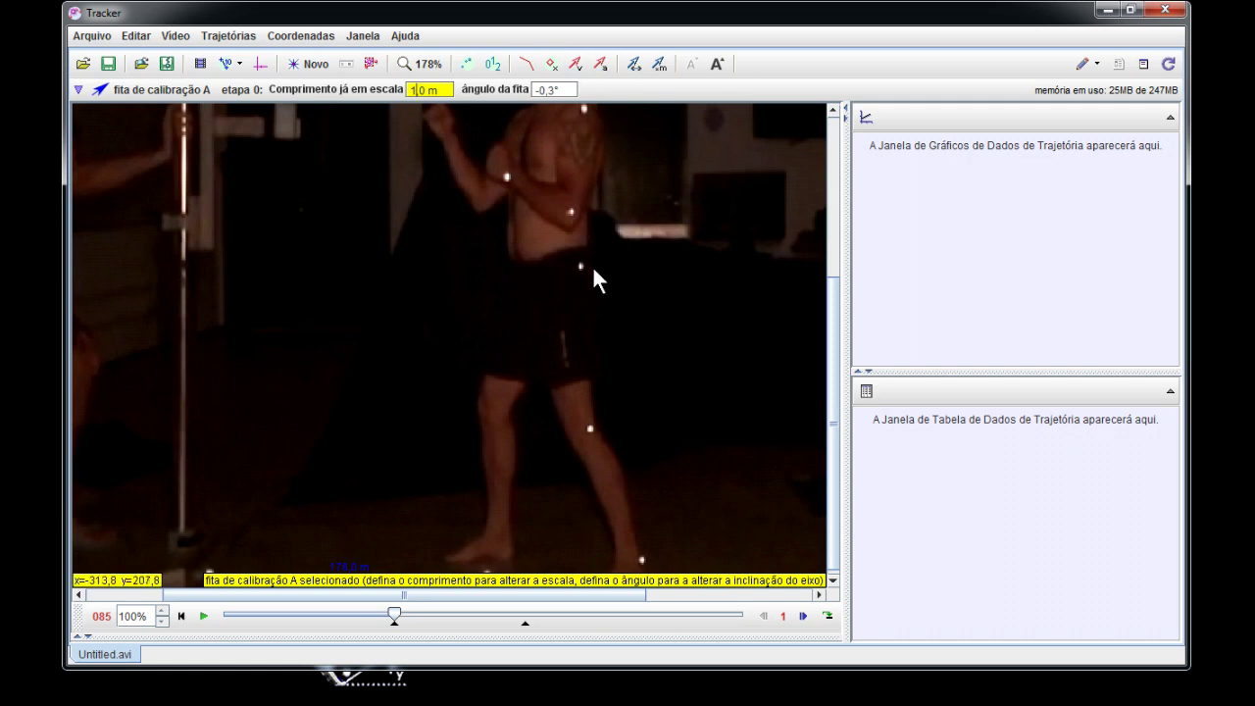
pyautogui.write('76')
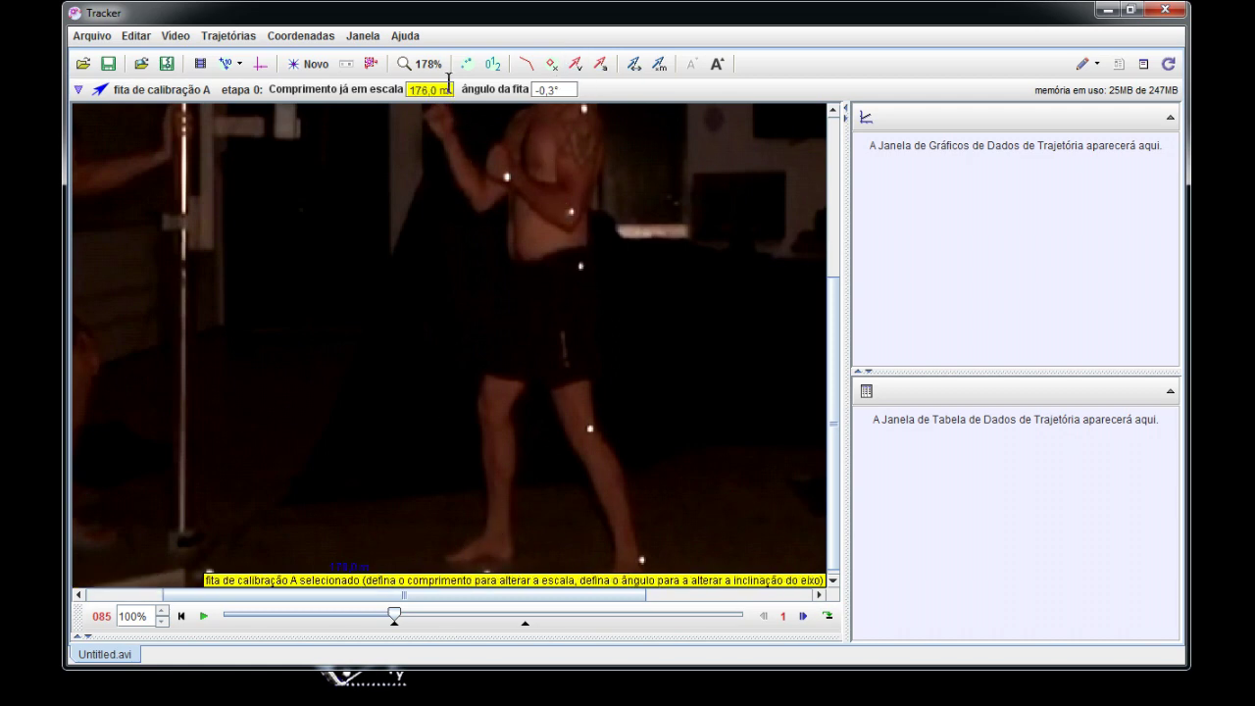
pyautogui.press('Escape')
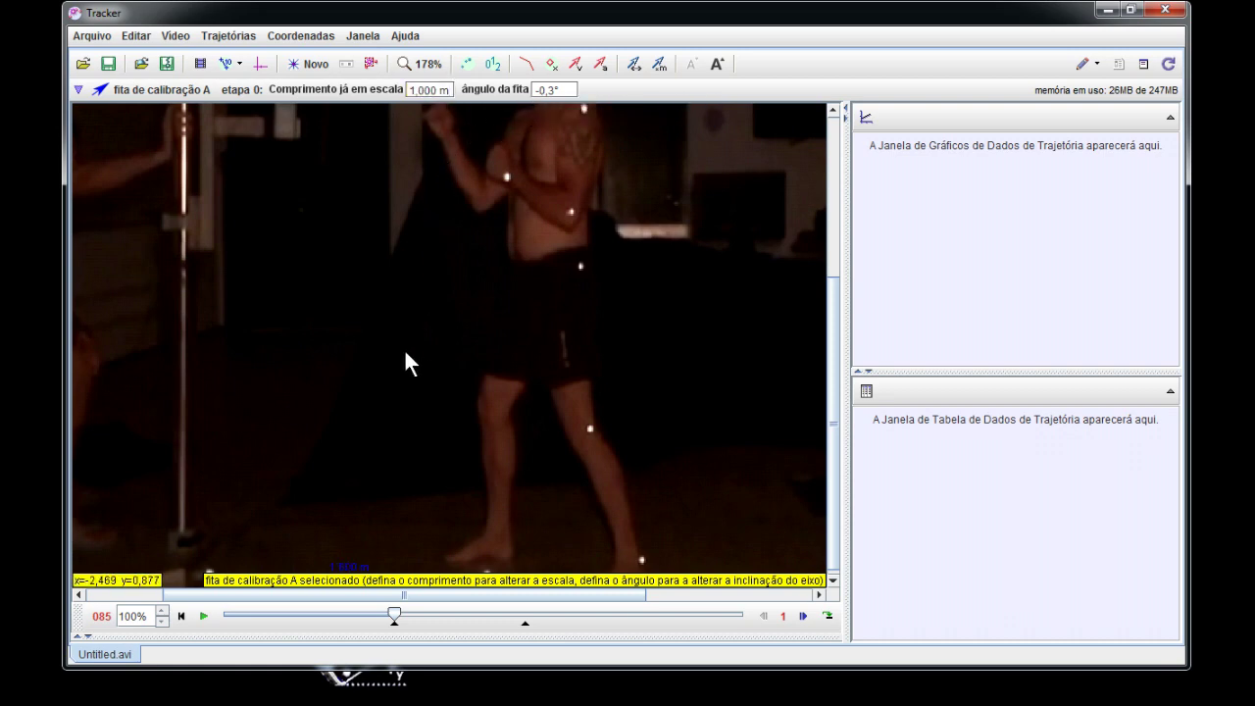
pyautogui.scroll(-4, 385, 547)
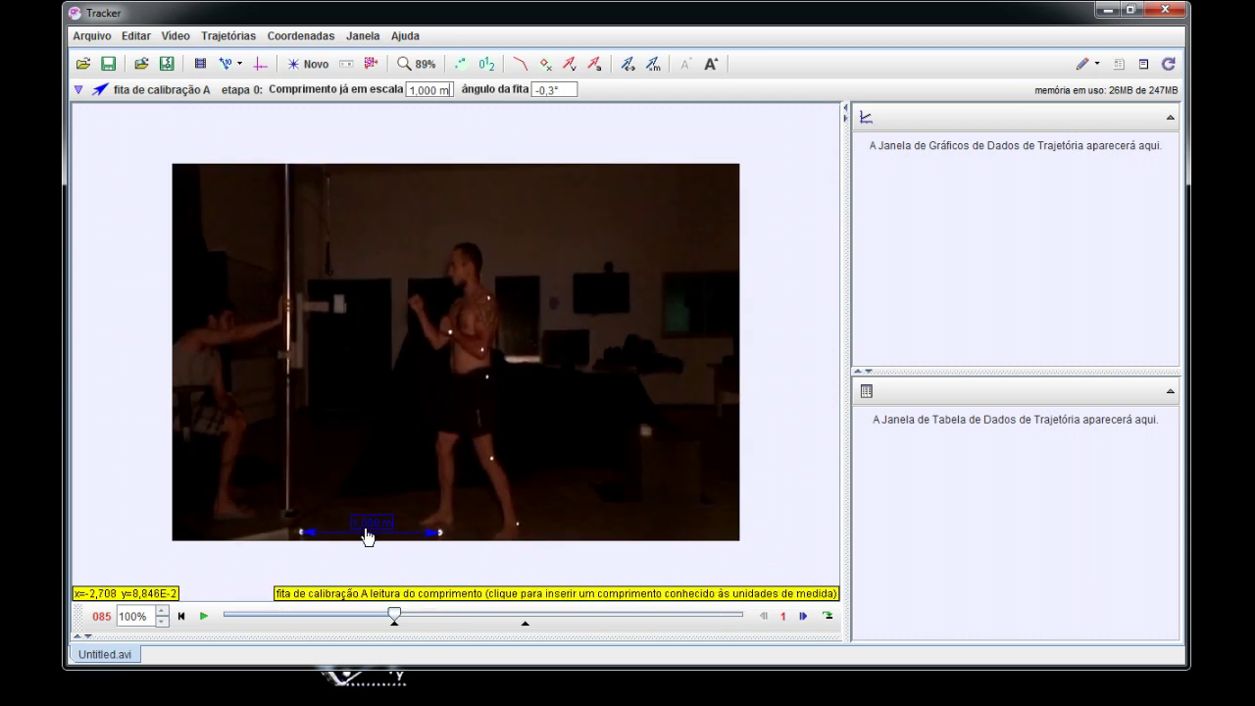
pyautogui.scroll(5, 364, 536)
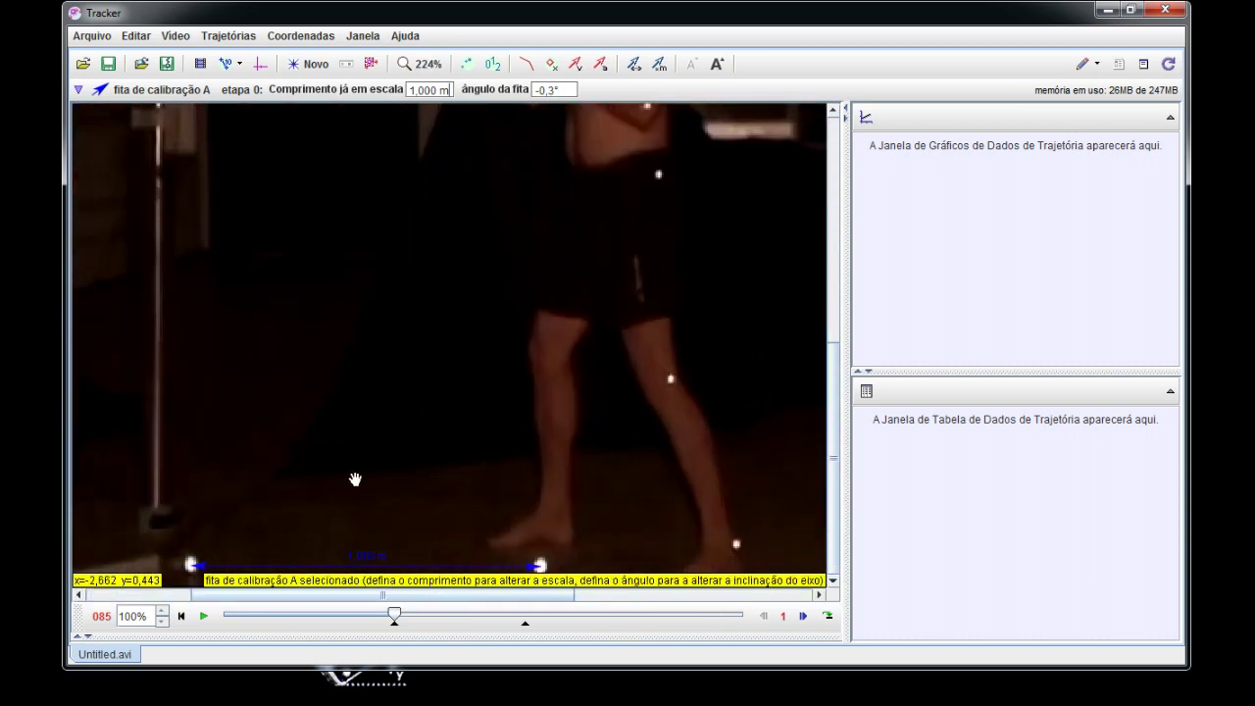
pyautogui.moveTo(355, 479); pyautogui.dragTo(413, 481)
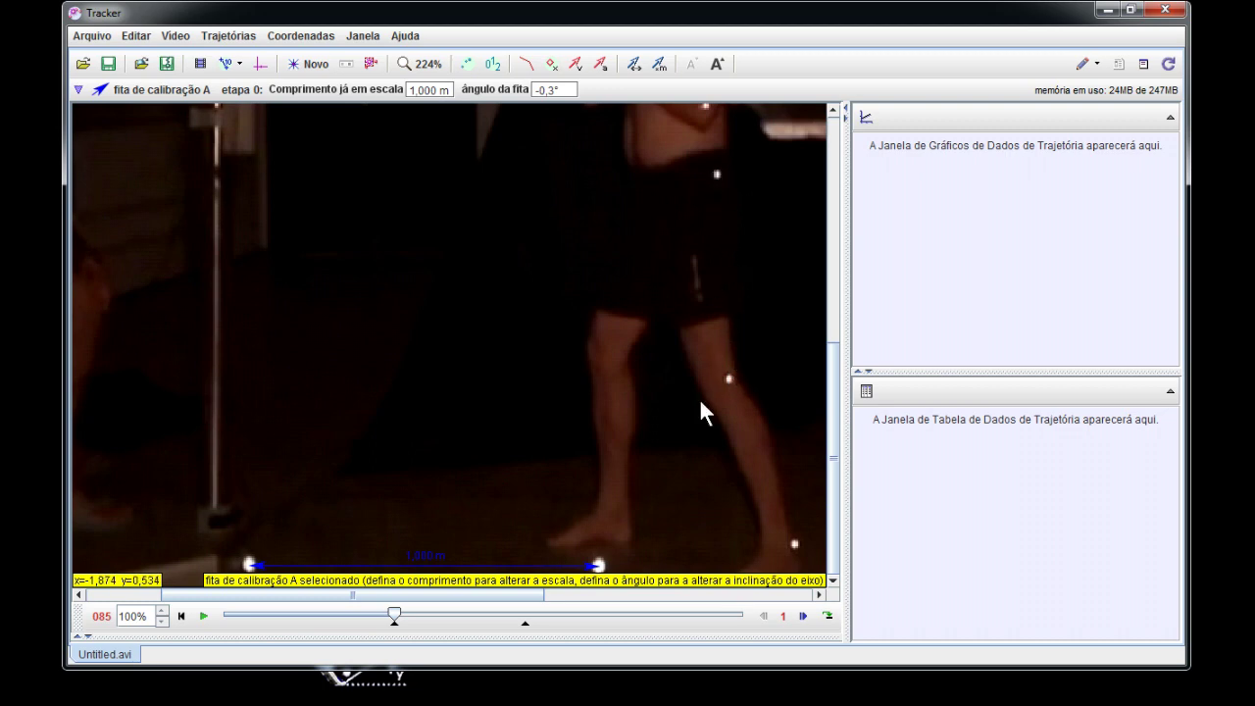
pyautogui.scroll(-5, 463, 343)
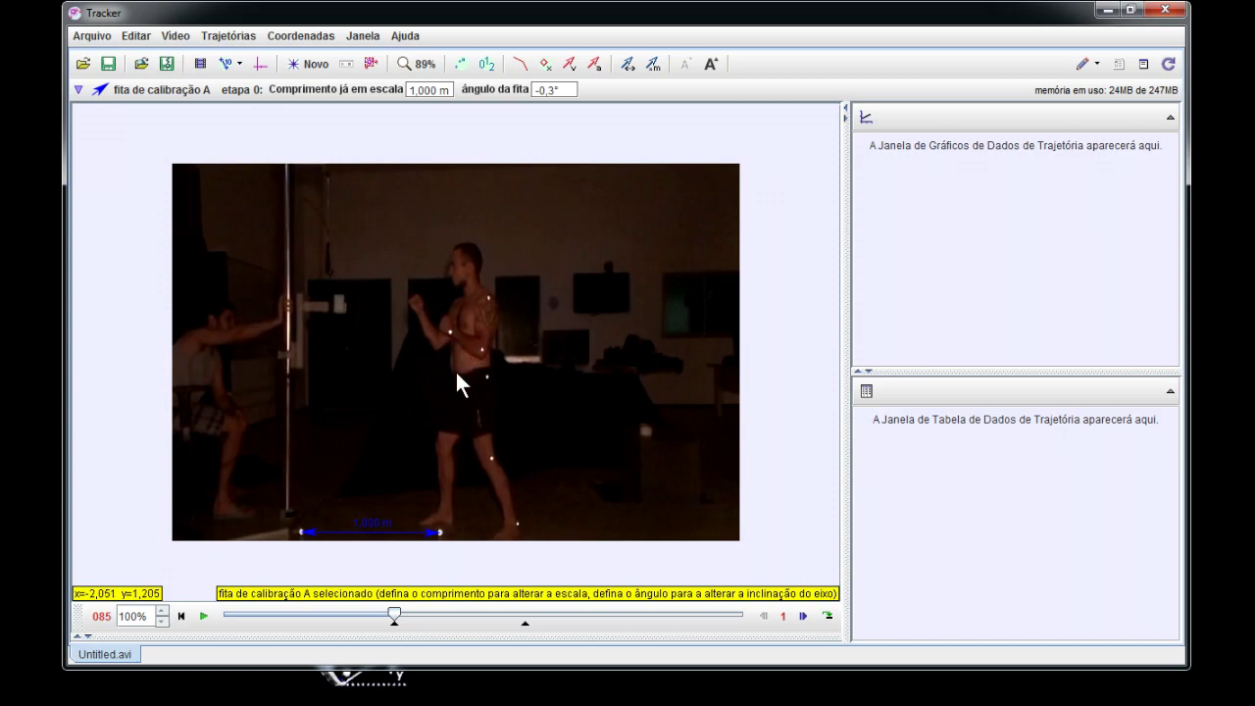